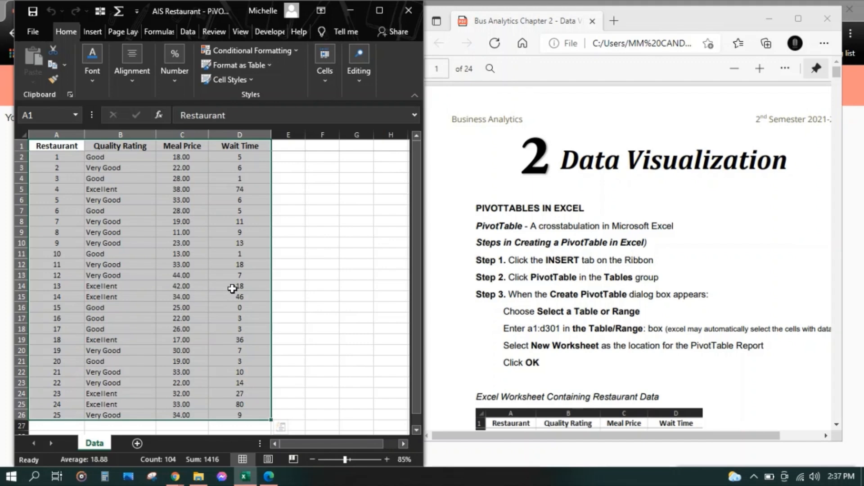
Examine the Restaurant, Quality Rating, Meal Price and Wait Time columns of the restaurant data.
left_click_drag(55, 158, 66, 417)
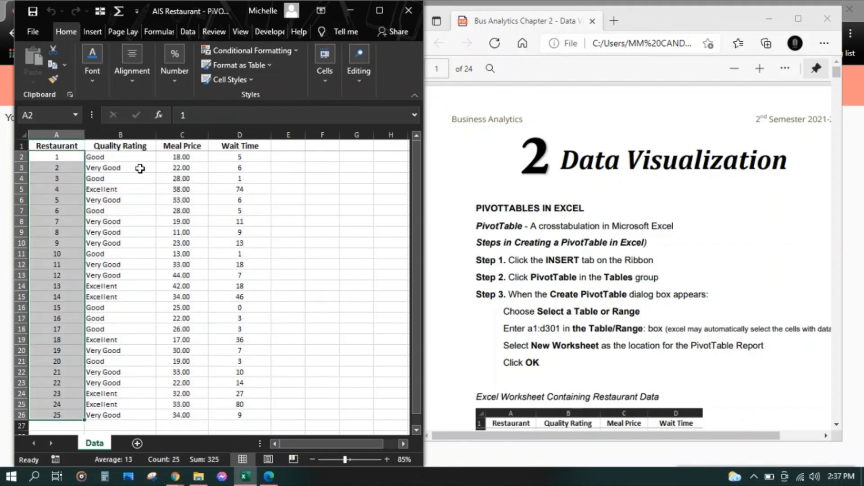
left_click(140, 144)
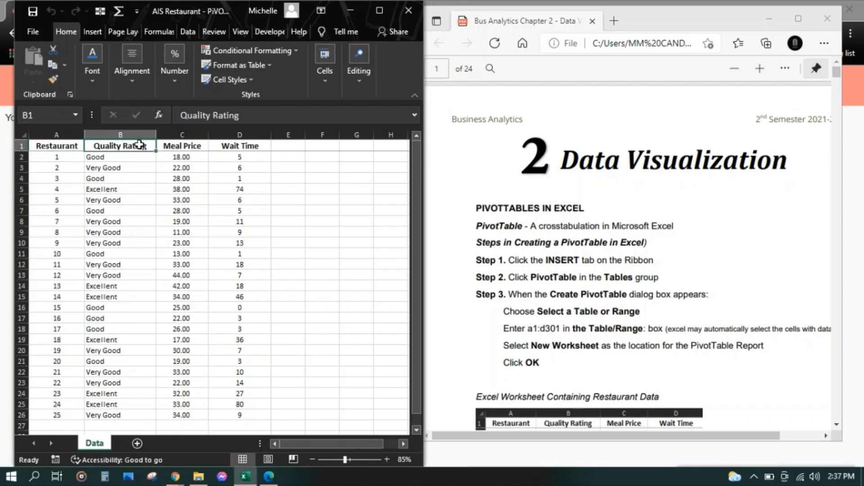
left_click(179, 145)
left_click(237, 144)
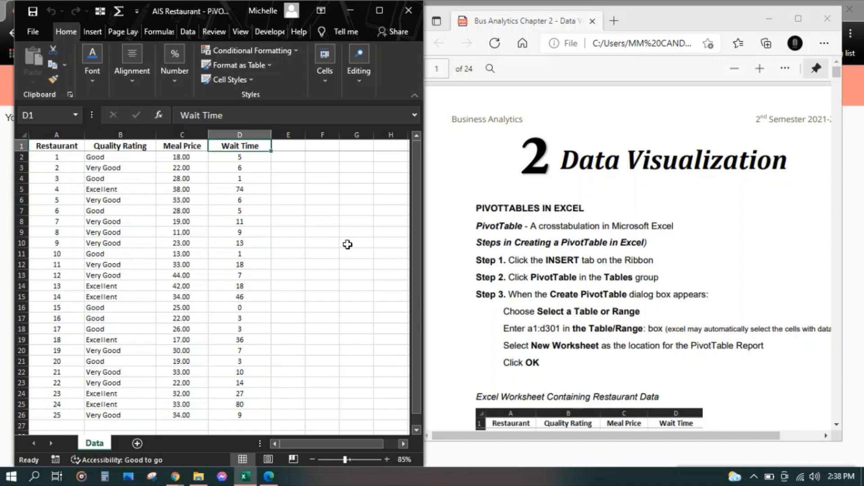
left_click(269, 210)
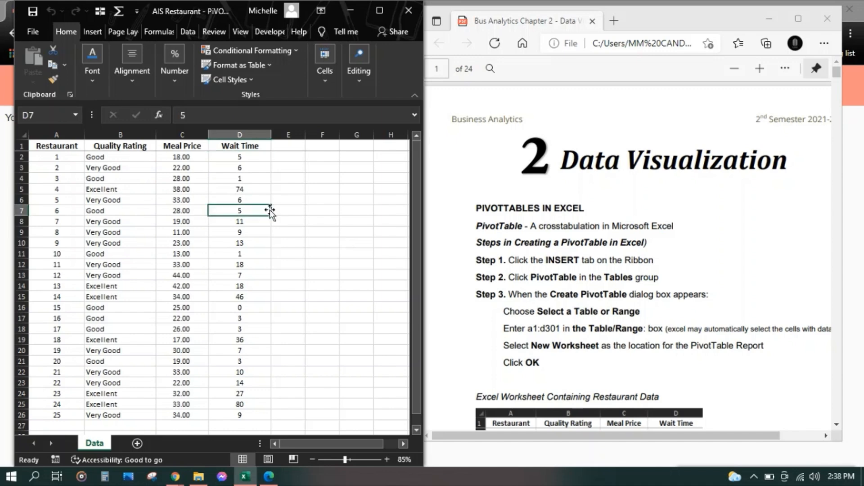
left_click(637, 237)
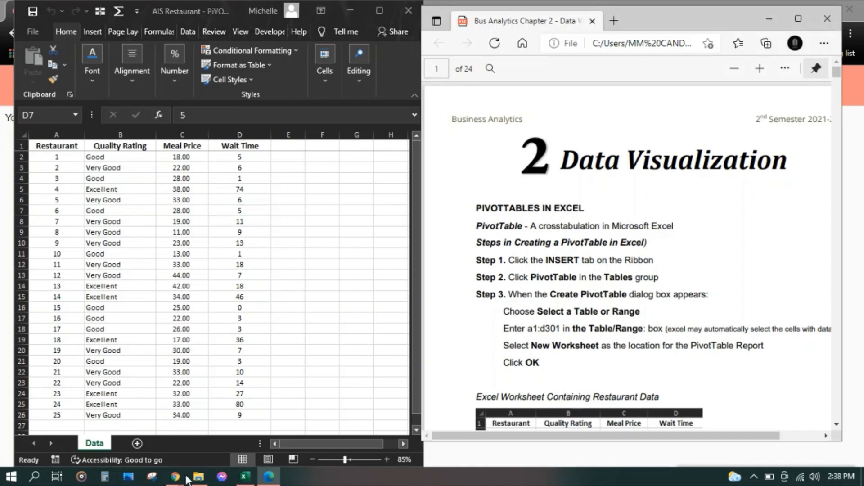
mouse_move(183, 477)
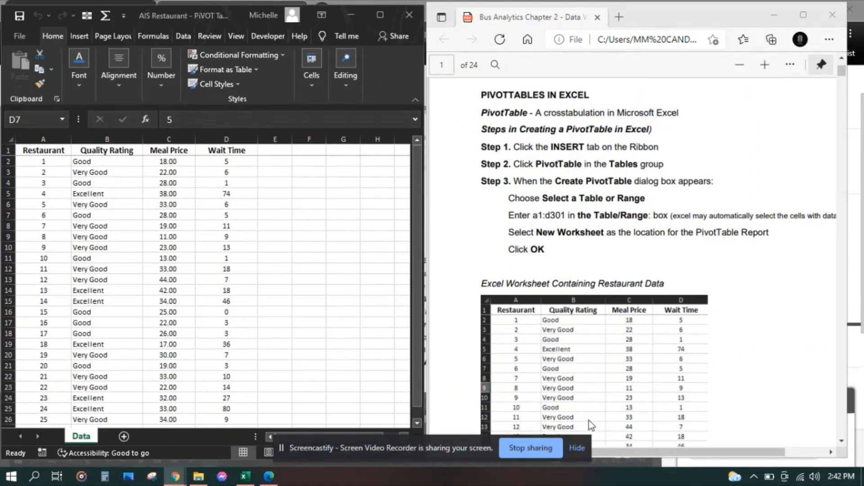
left_click(576, 448)
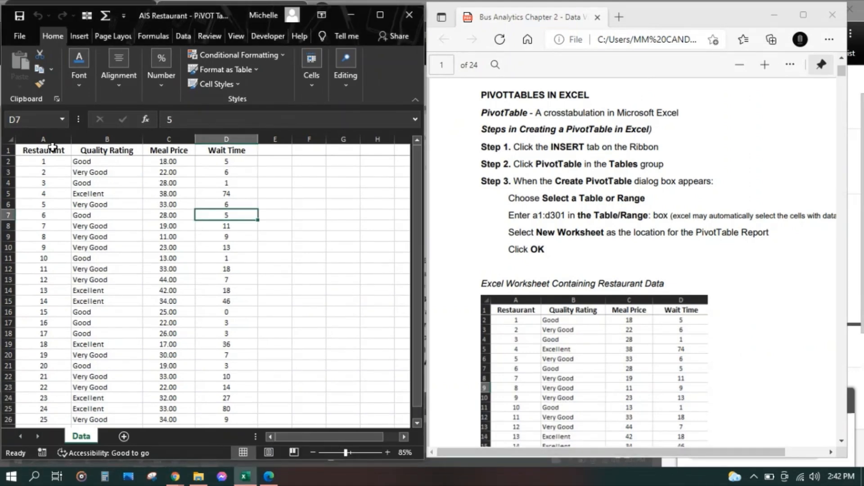
Create a PivotTable on a new worksheet from the restaurant data in range A1:D26 of the Data sheet.
left_click_drag(51, 150, 220, 419)
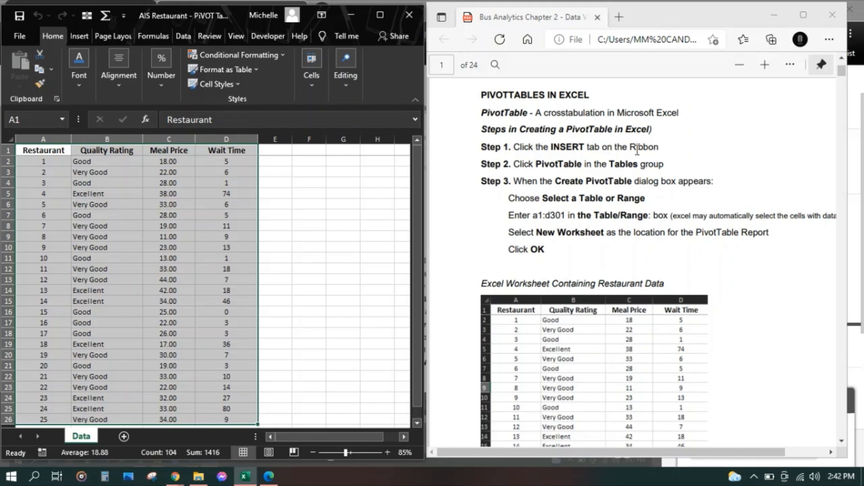
left_click(79, 37)
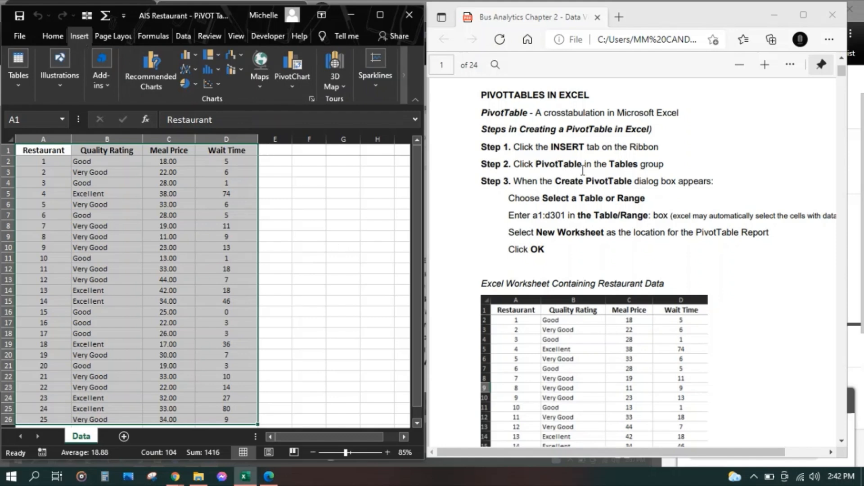
left_click(23, 80)
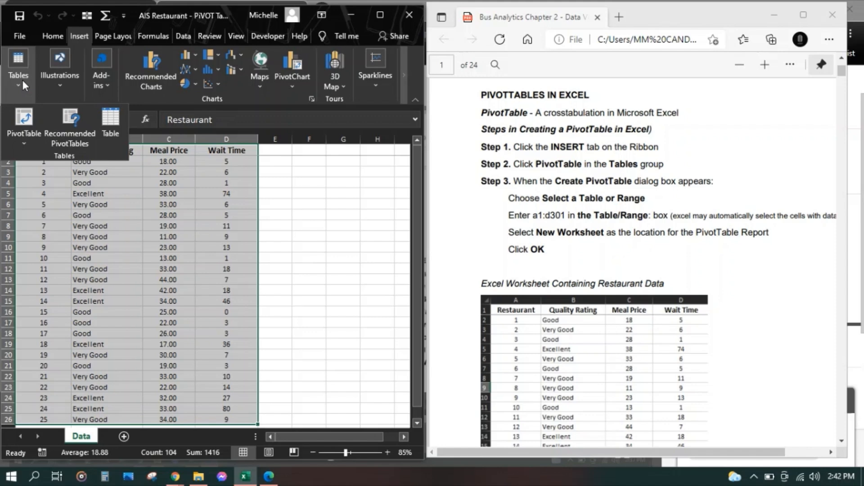
left_click(23, 136)
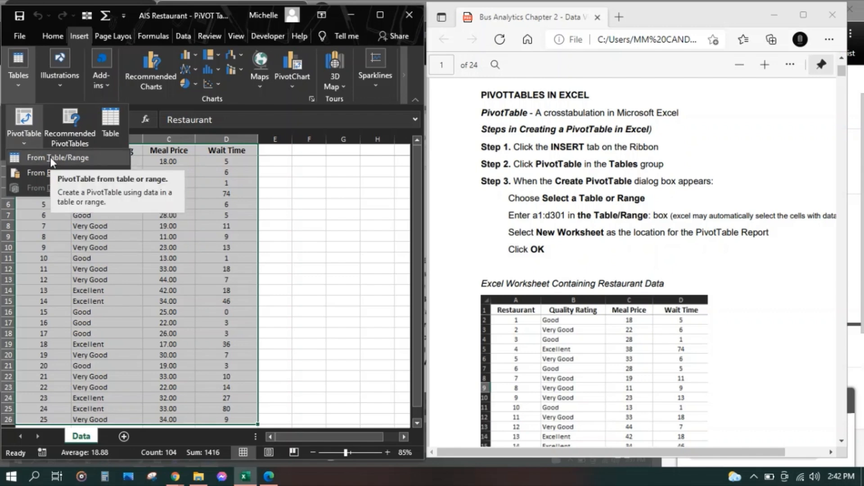
left_click(93, 158)
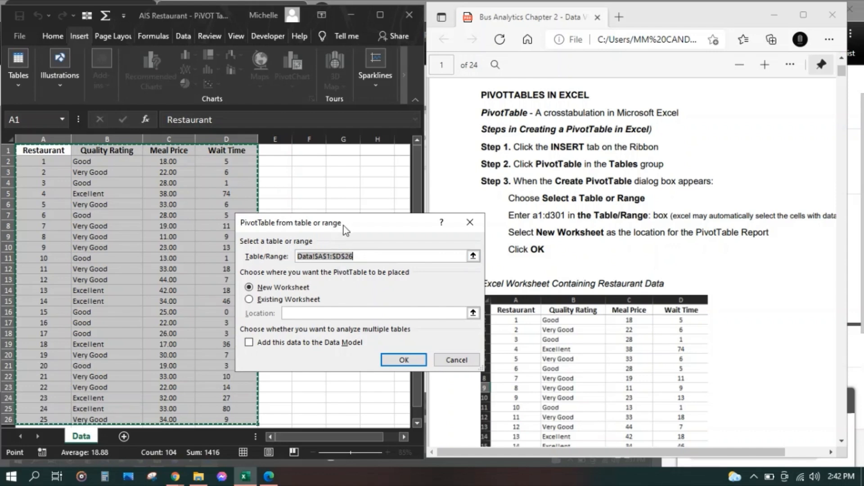
left_click_drag(346, 224, 369, 118)
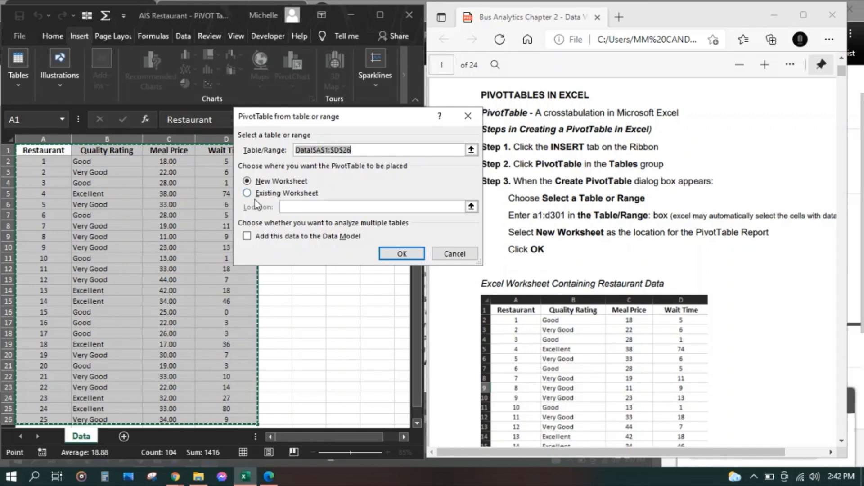
left_click(402, 254)
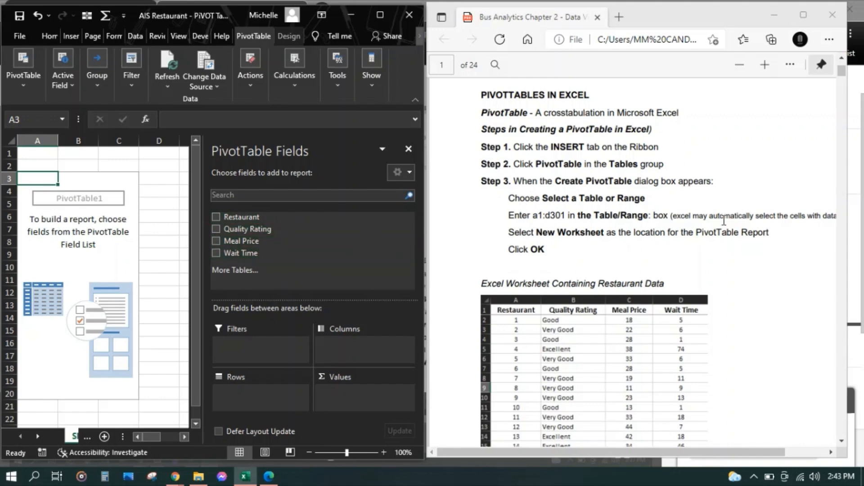
Following Step 4 of the PDF handout, assign Quality Rating to the PivotTable's rows and Meal Price to its columns.
scroll(845, 94, "down", 10)
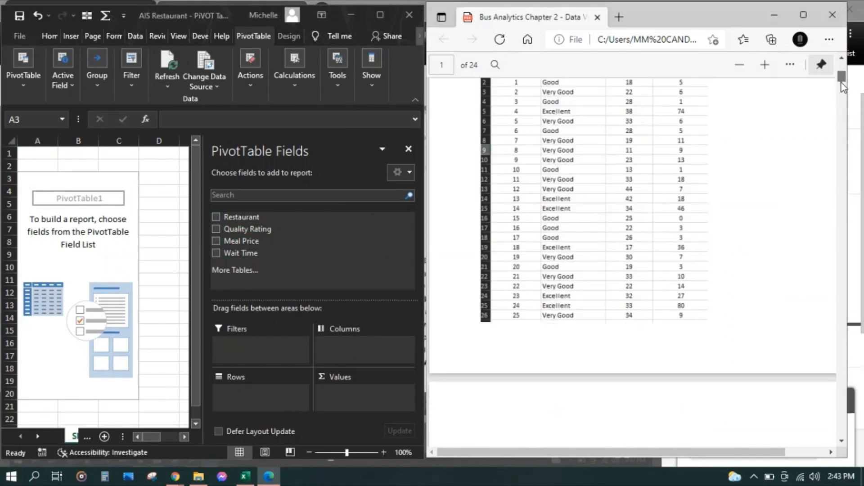
scroll(845, 94, "down", 3)
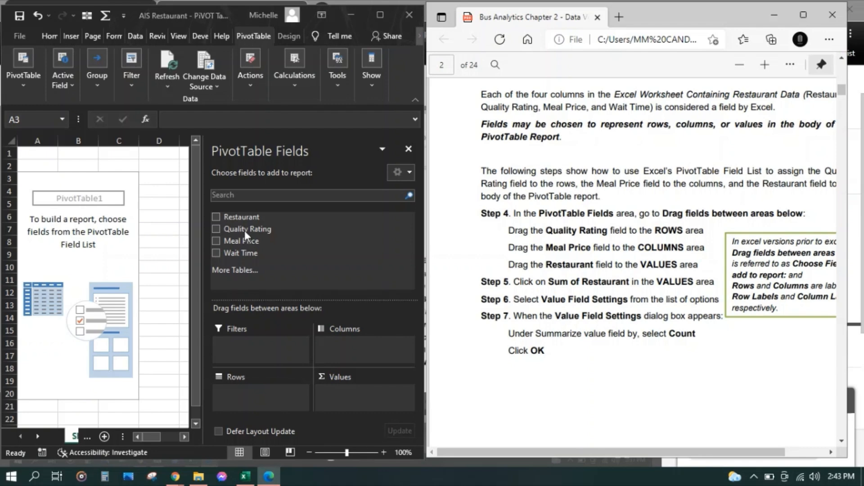
left_click_drag(245, 230, 306, 373)
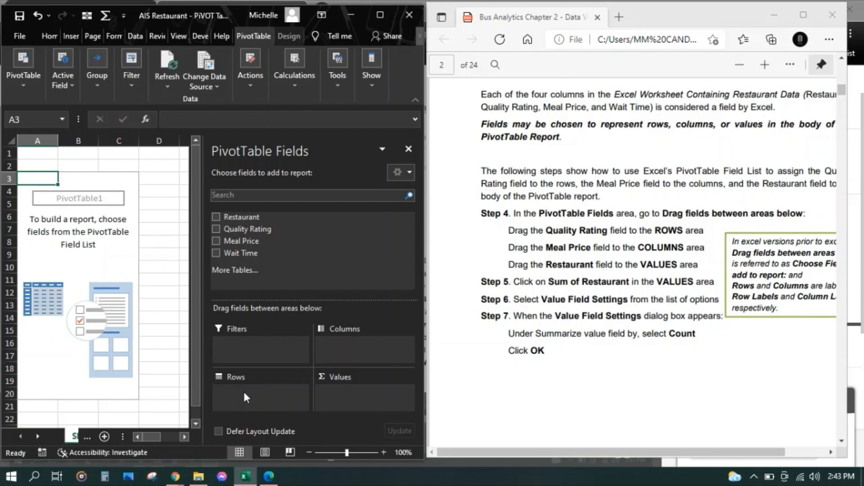
left_click_drag(246, 229, 246, 394)
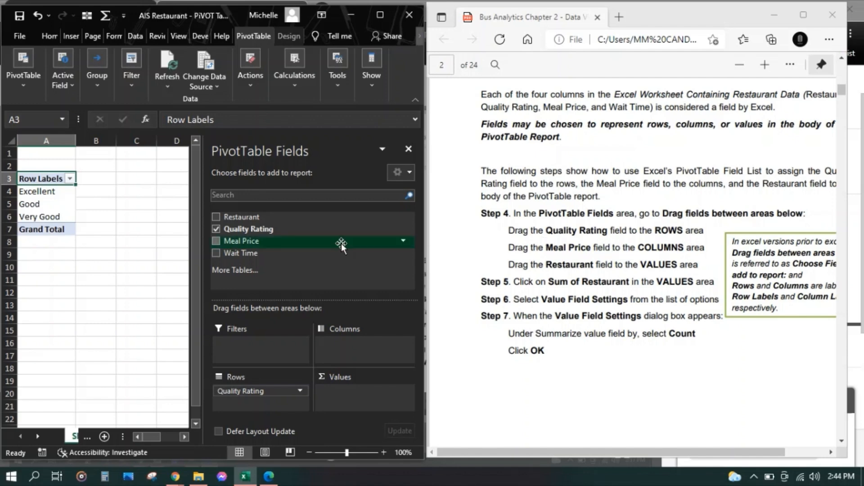
left_click_drag(253, 242, 342, 345)
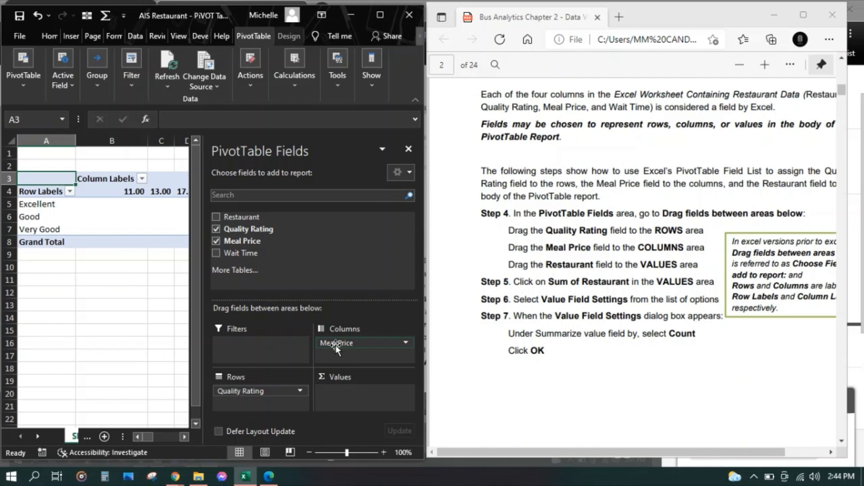
Compare the PivotTable's column labels with the Meal Price values on the Data sheet, and return to the PivotTable beside the handout.
left_click(376, 19)
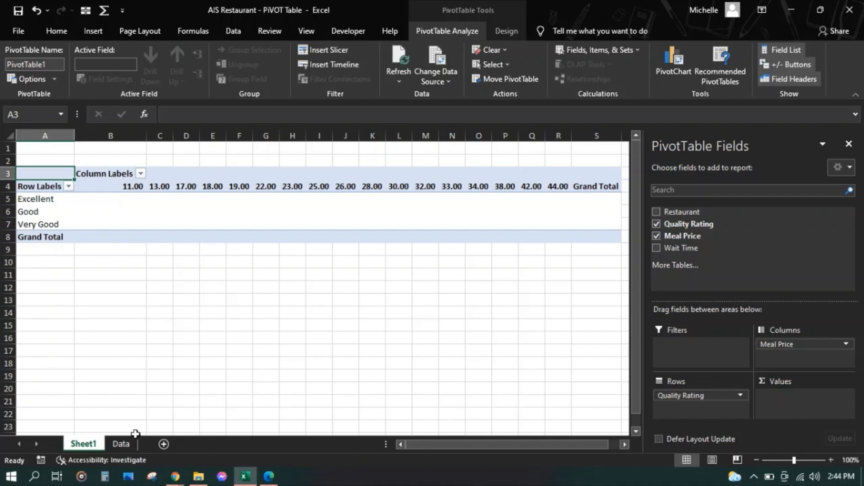
left_click(122, 443)
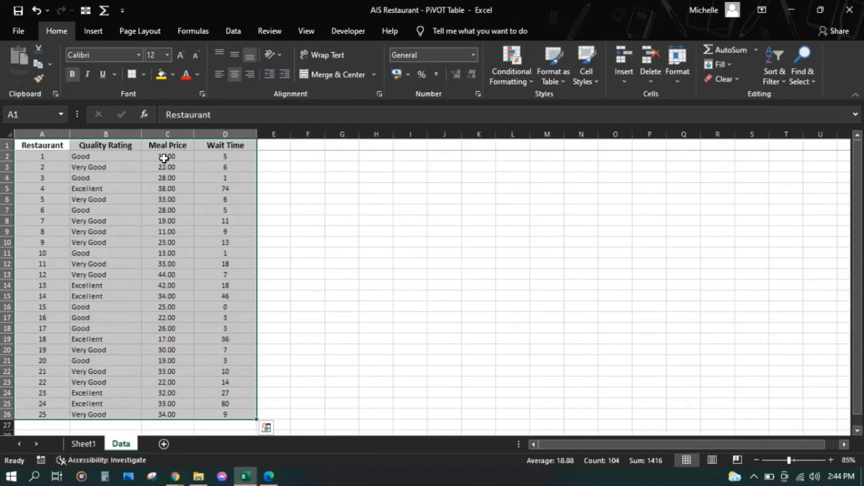
left_click_drag(163, 158, 166, 412)
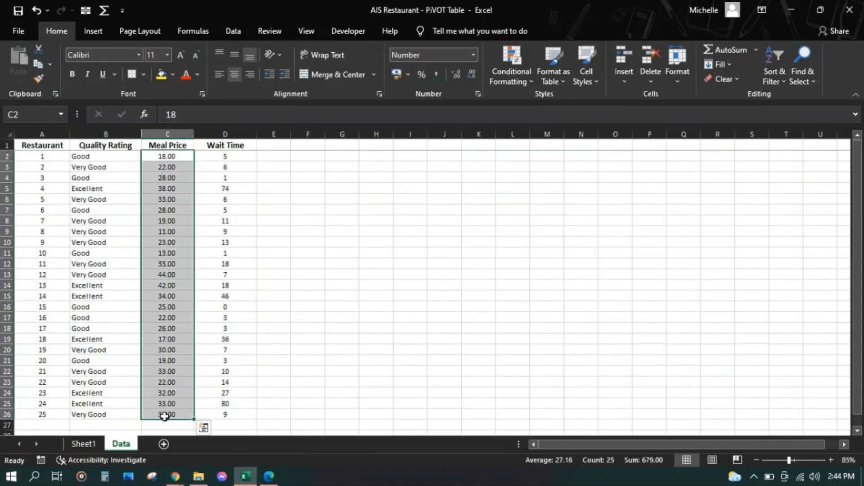
left_click(91, 445)
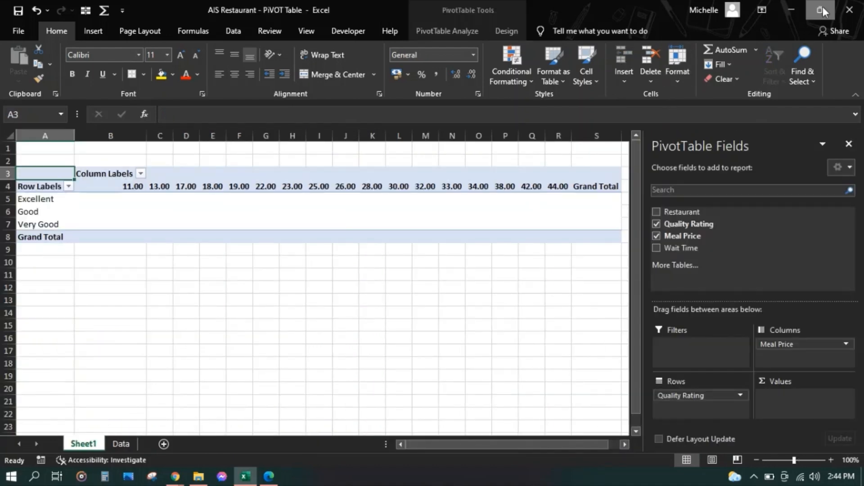
left_click(823, 7)
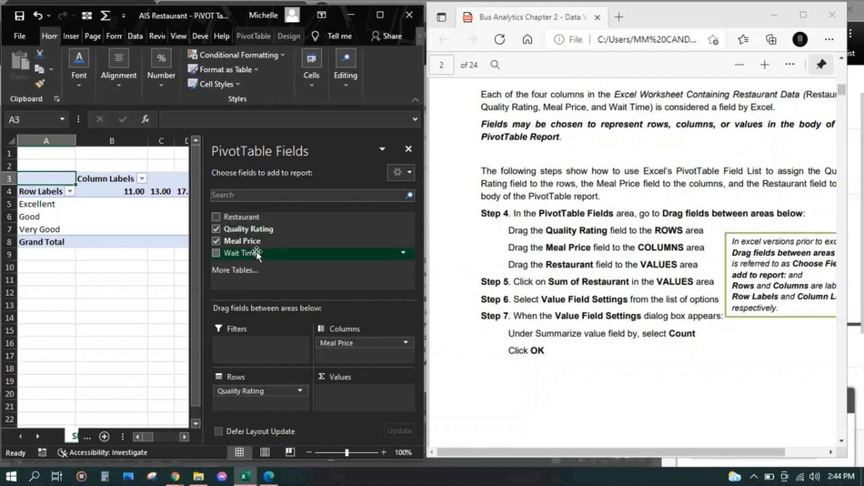
Add the Restaurant field to the PivotTable's values and summarize it by Count.
left_click_drag(259, 220, 347, 391)
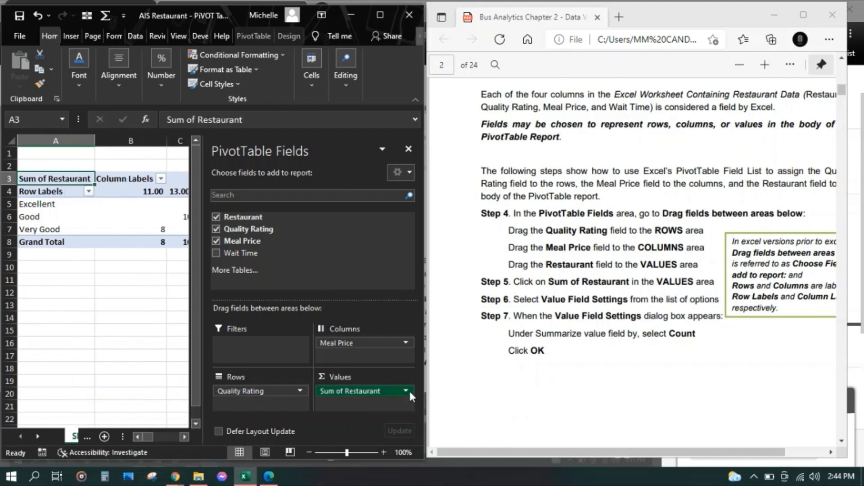
left_click(407, 390)
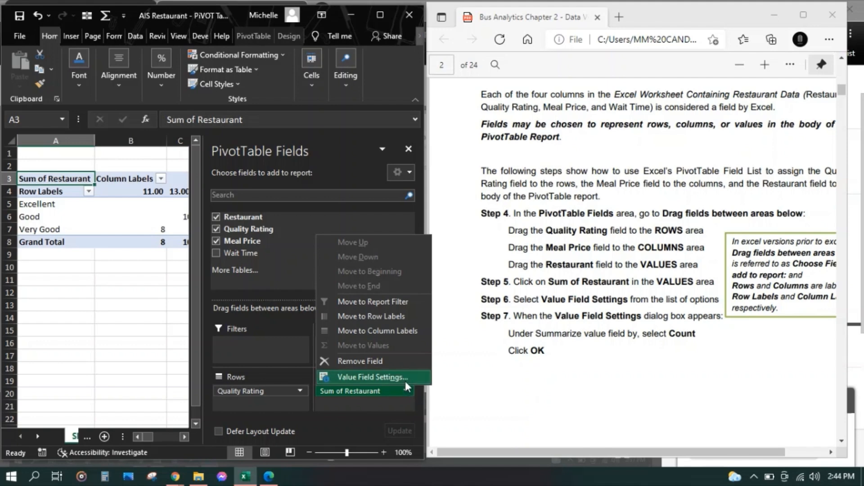
double_click(405, 382)
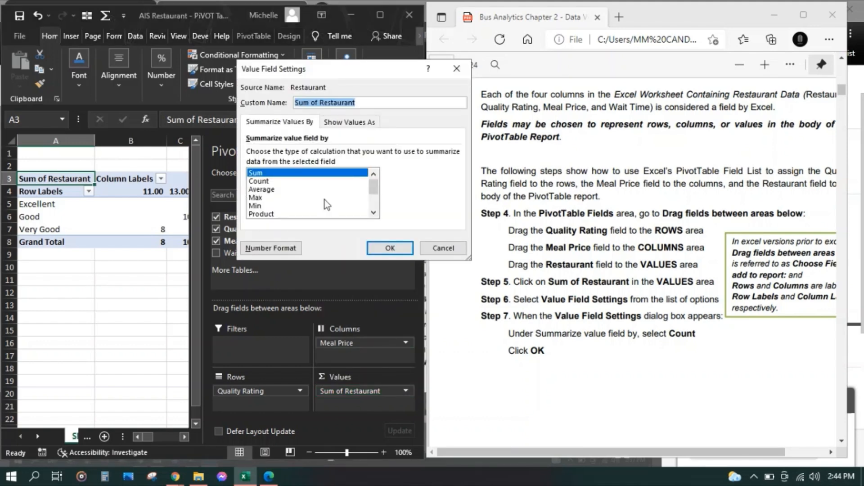
left_click(273, 182)
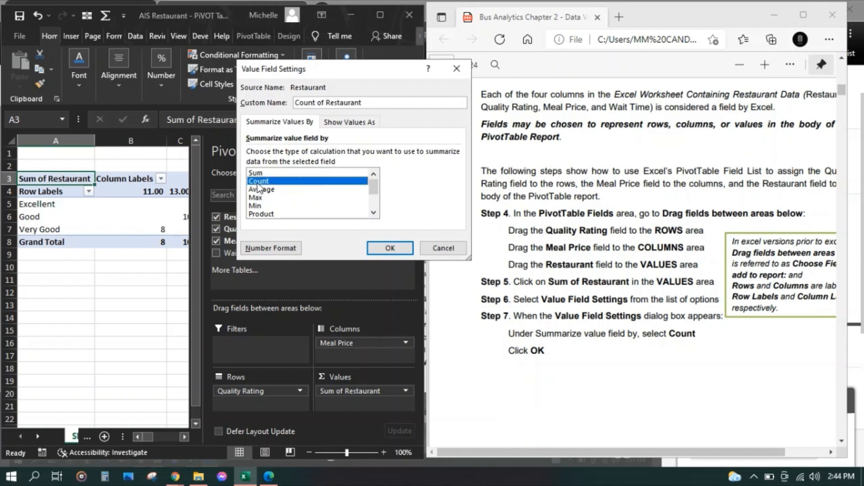
left_click(389, 248)
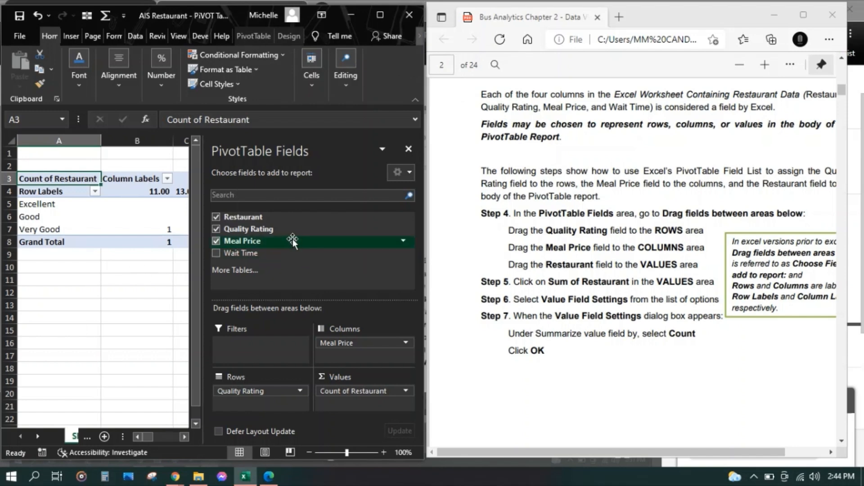
Examine the restaurant counts in the PivotTable for the Excellent rating and for the 11.00 and 13.00 meal prices.
left_click(380, 15)
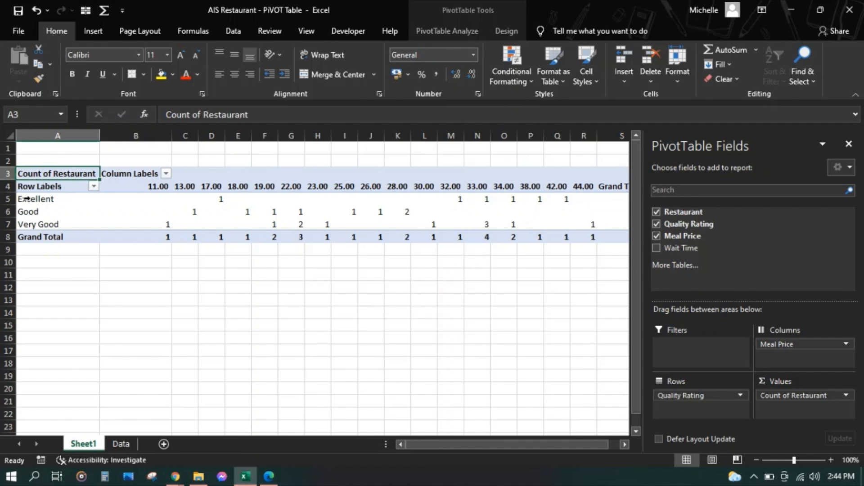
left_click(3, 199)
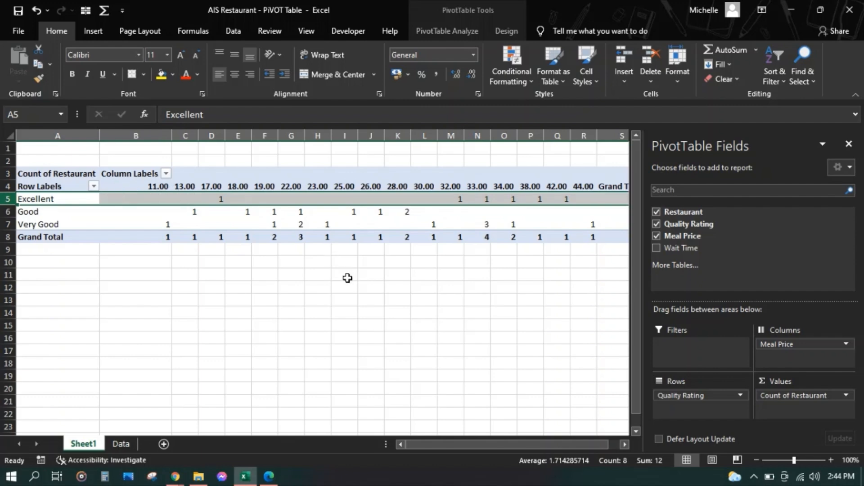
left_click(140, 181)
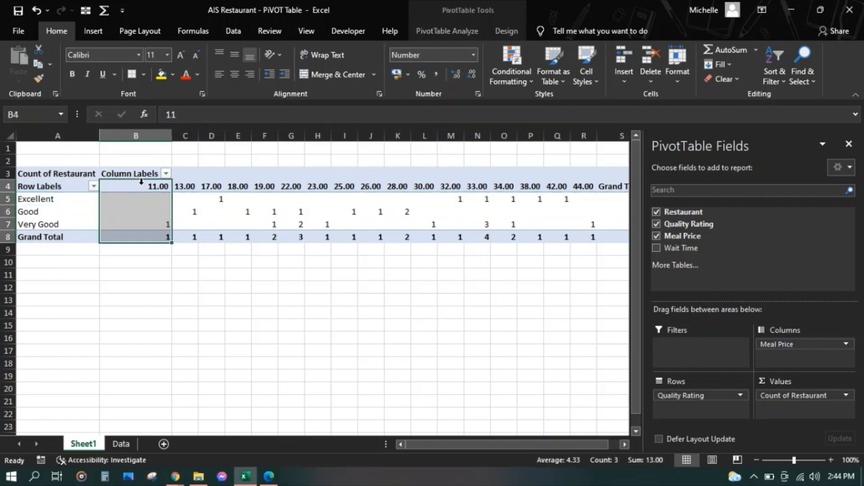
left_click(154, 185)
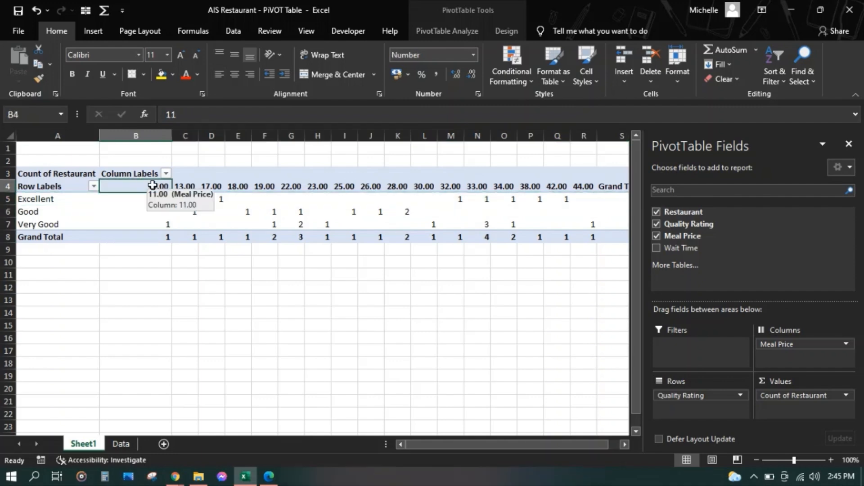
left_click(140, 227)
left_click(186, 188)
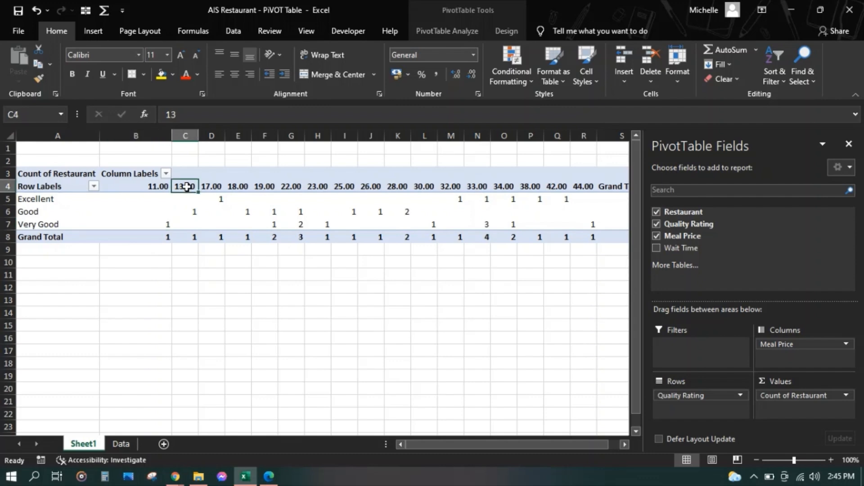
left_click(180, 212)
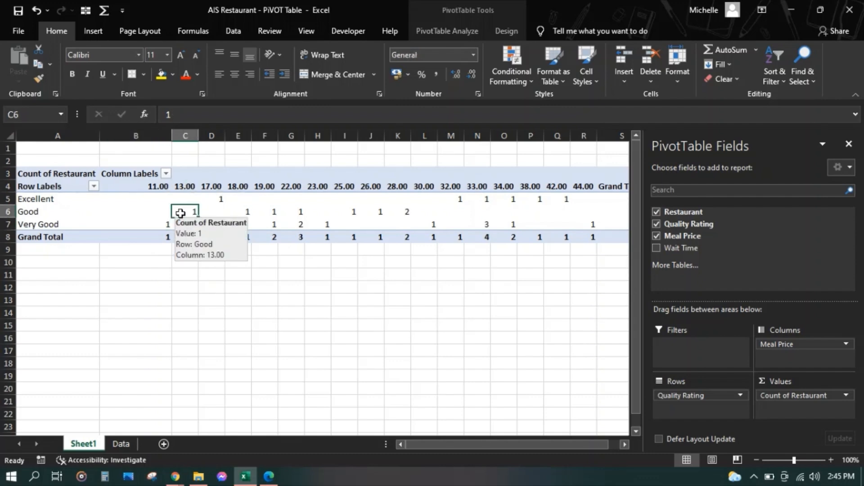
Examine the restaurant count under the 17.00 meal price for the Excellent rating, and leave the PivotTable deselected.
left_click(207, 185)
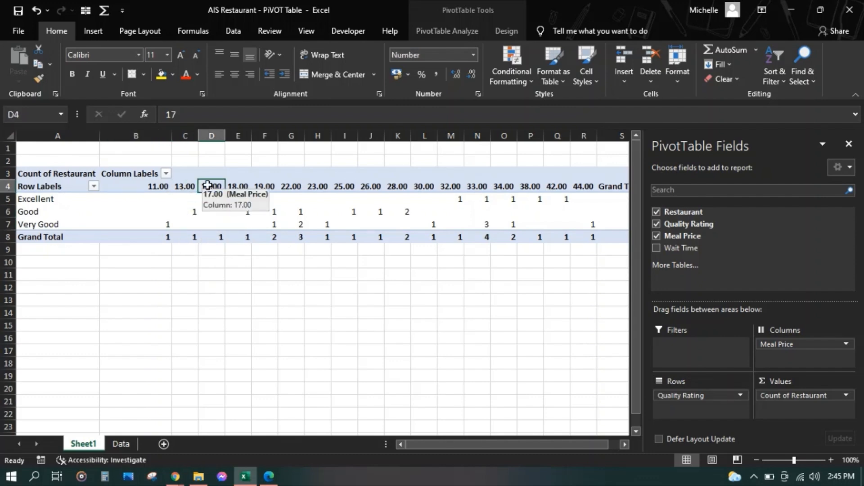
left_click(203, 201)
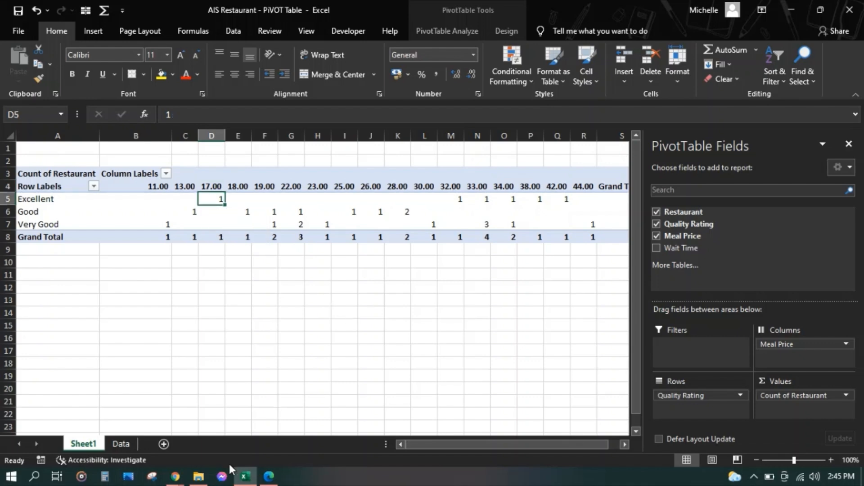
mouse_move(268, 477)
left_click(171, 365)
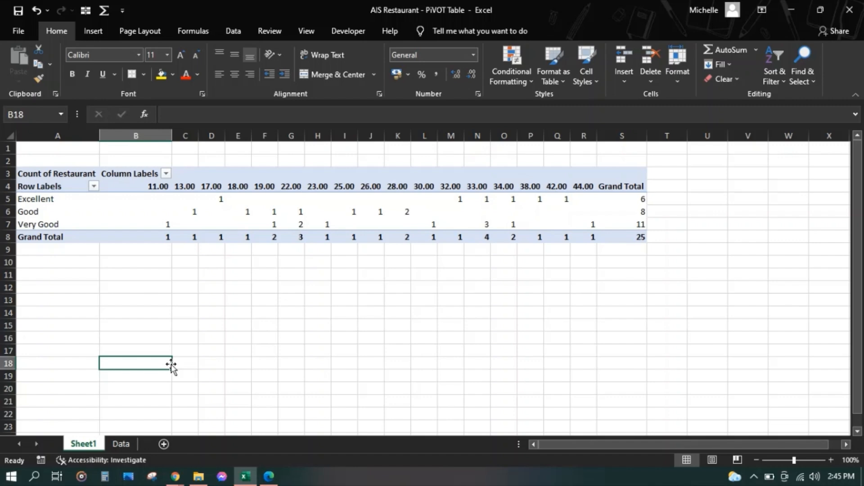
left_click(175, 477)
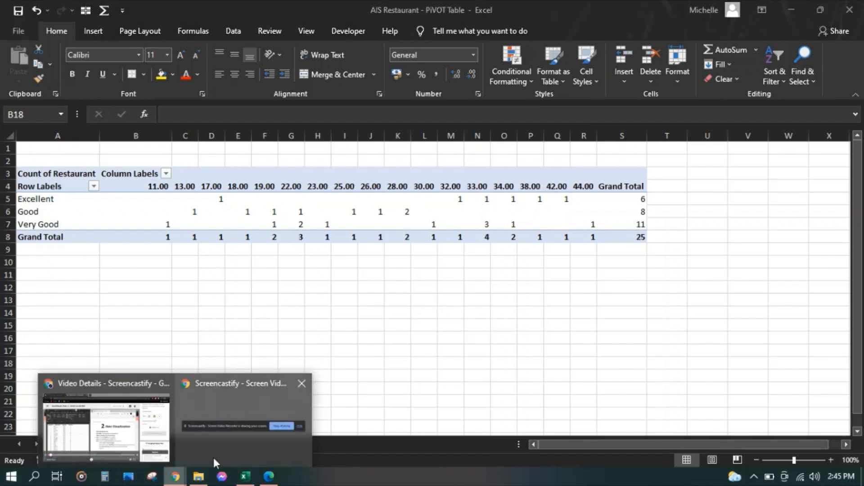
left_click(236, 441)
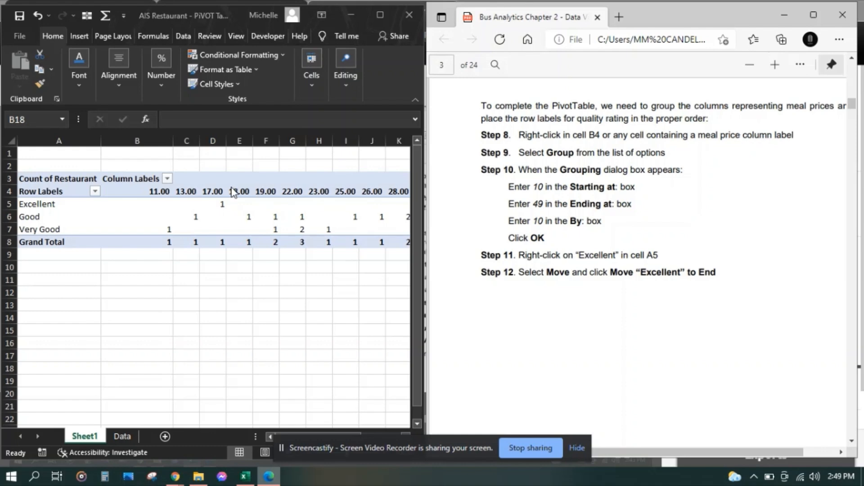
Group the PivotTable's Meal Price column labels, starting at 10 and ending at 49, in intervals of 10.
left_click(156, 192)
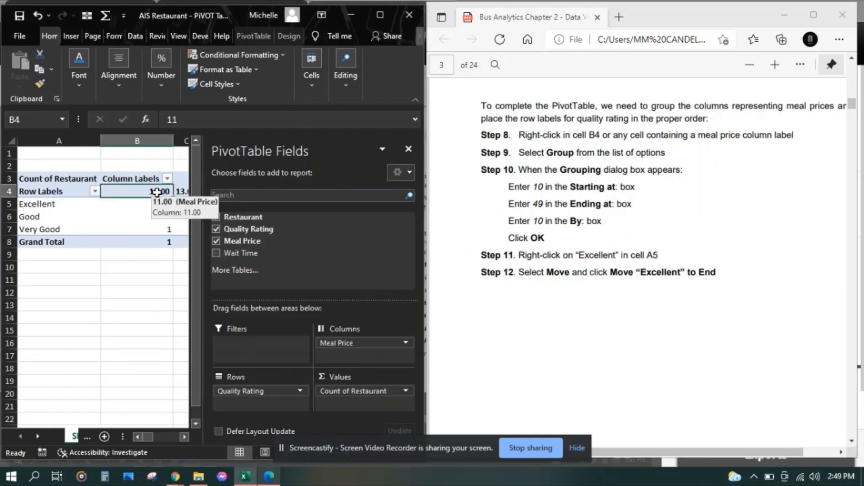
key("Right")
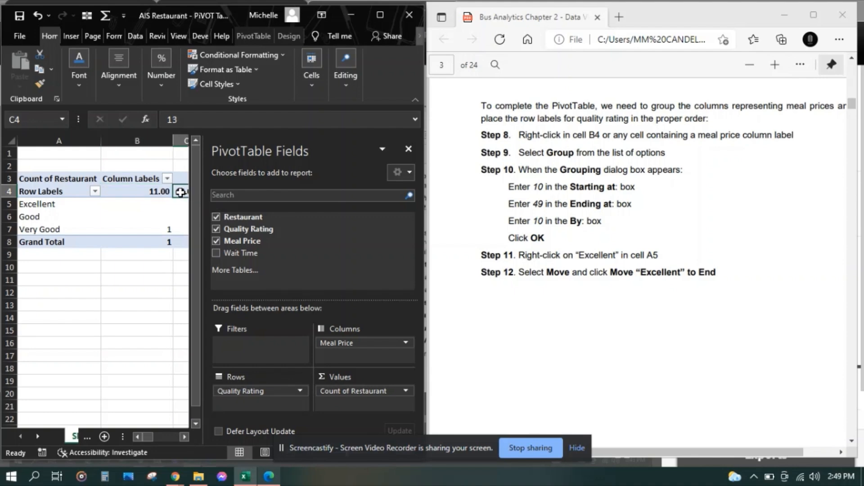
left_click(159, 192)
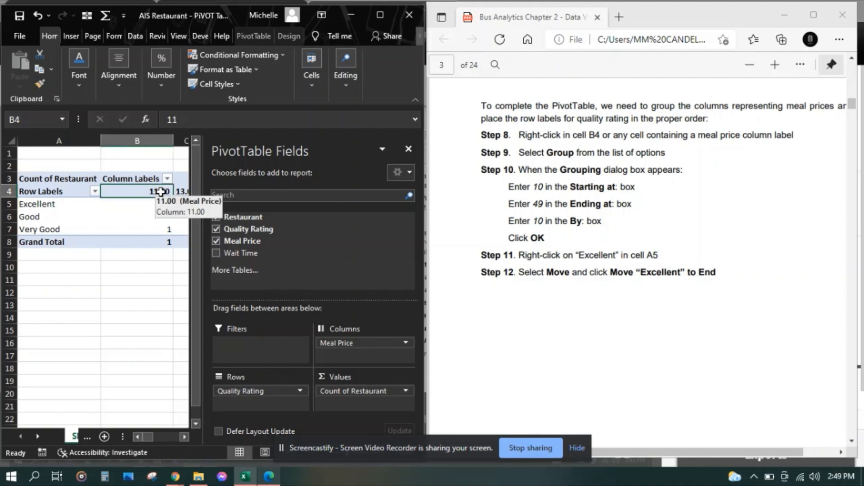
right_click(161, 192)
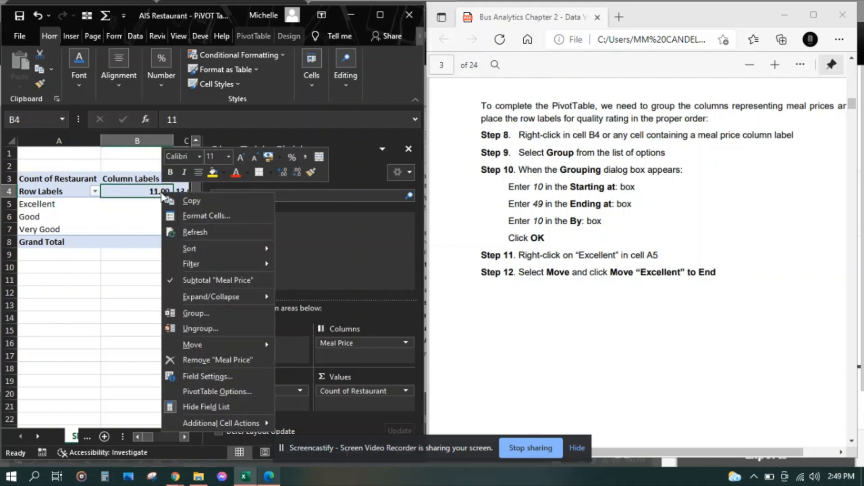
left_click(216, 314)
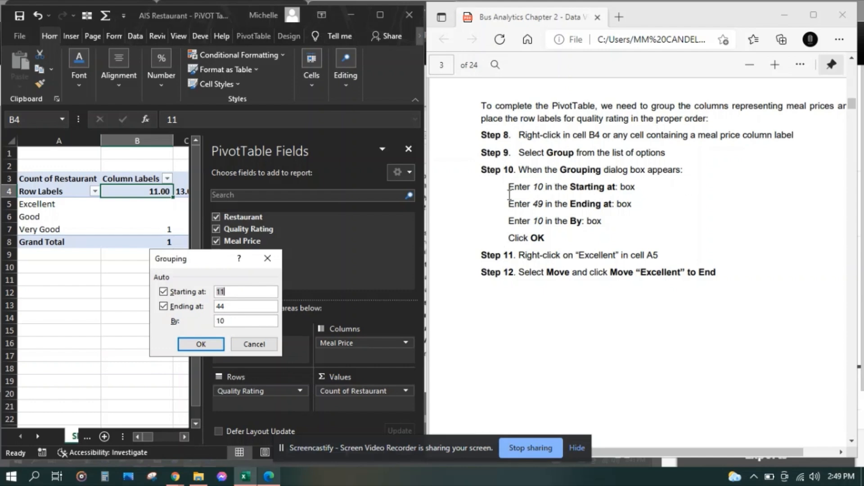
type("10")
key("BackSpace")
type("9")
left_click(201, 348)
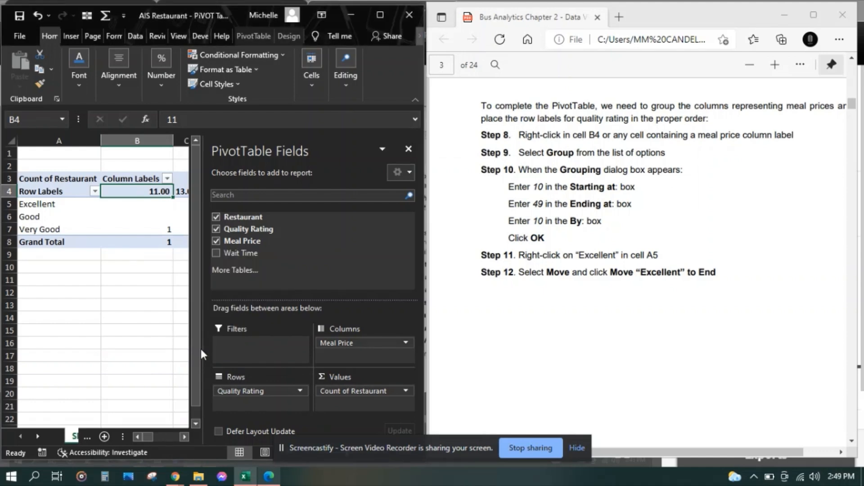
Maximize the workbook and examine the grouped meal price labels and the restaurant counts for each rating in the 10-19 group.
left_click(381, 14)
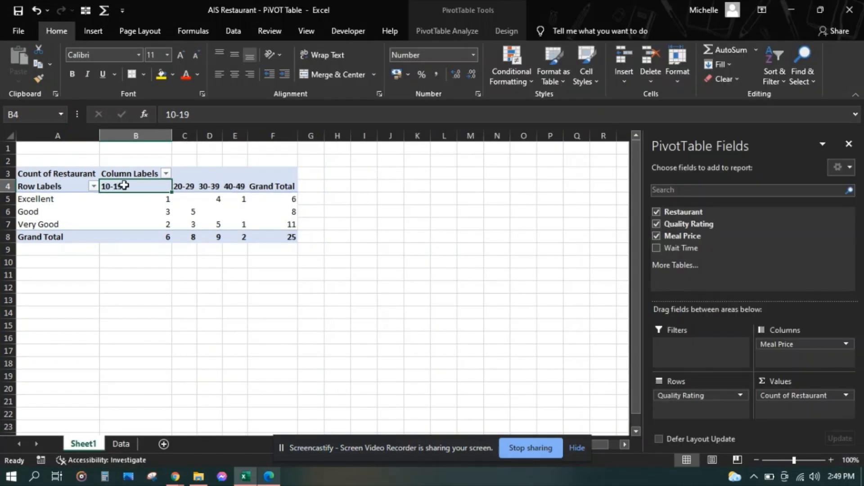
left_click_drag(125, 186, 229, 187)
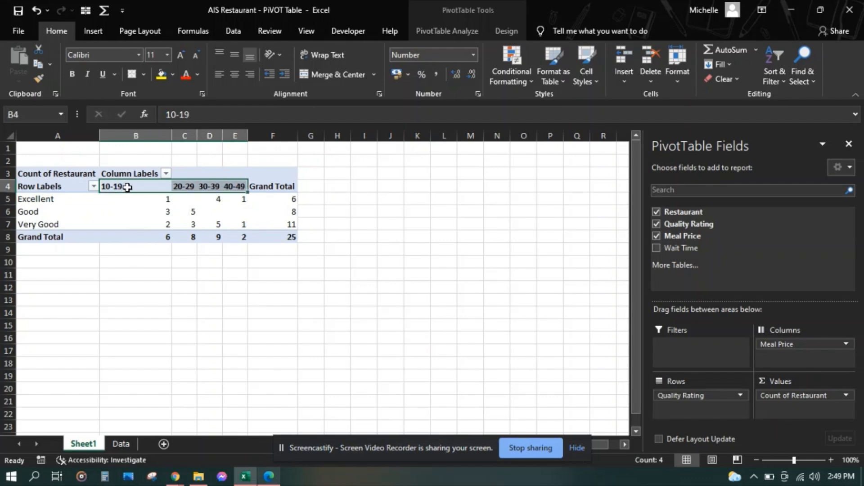
left_click(136, 198)
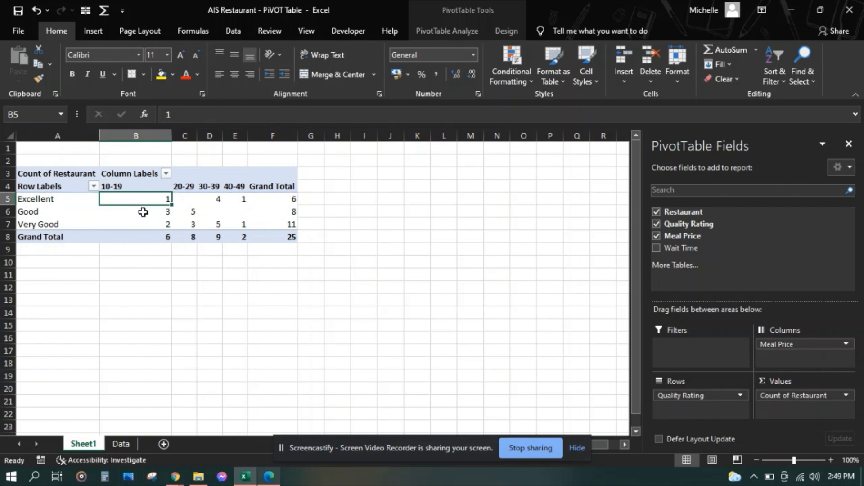
key("Down")
key("Down")
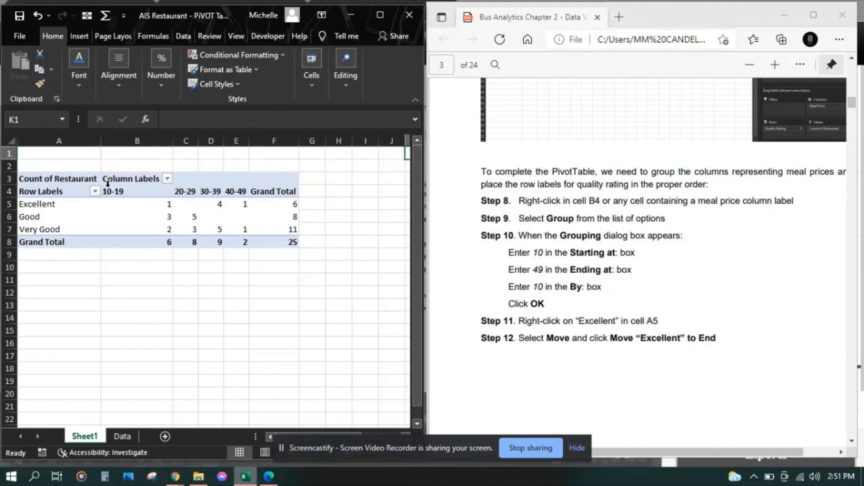
Move the Excellent row label to the end of the PivotTable's quality ratings.
left_click(41, 205)
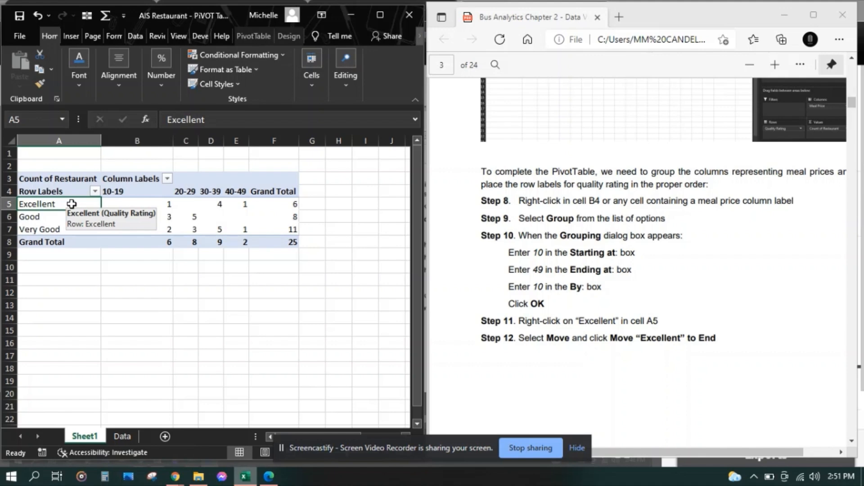
right_click(72, 205)
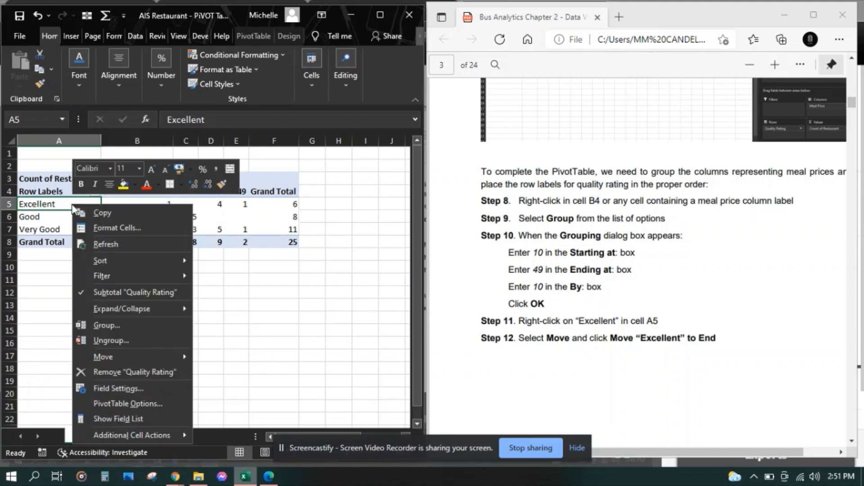
mouse_move(110, 358)
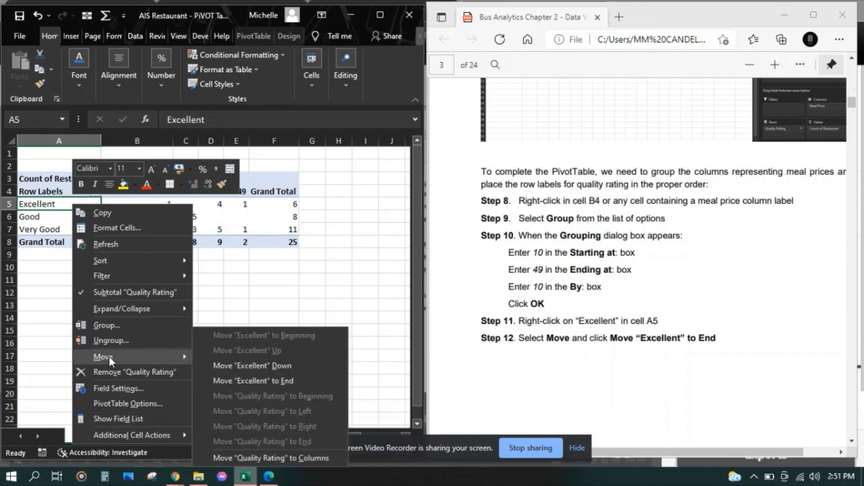
left_click(236, 382)
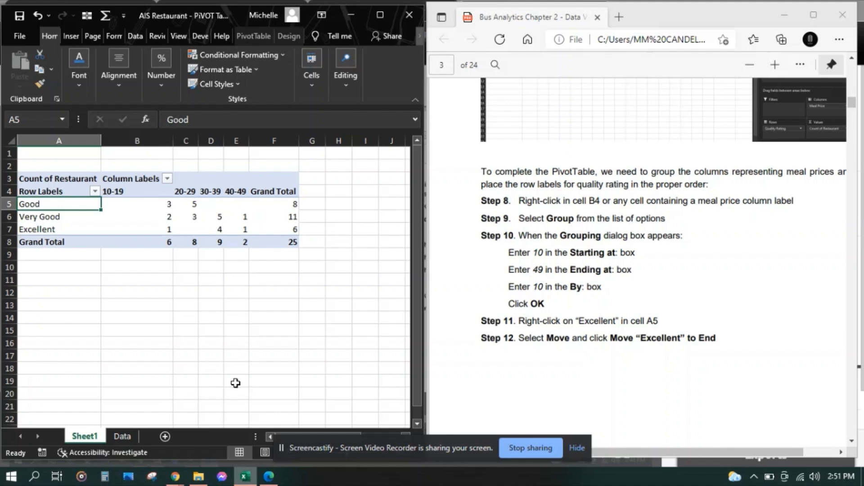
left_click(190, 289)
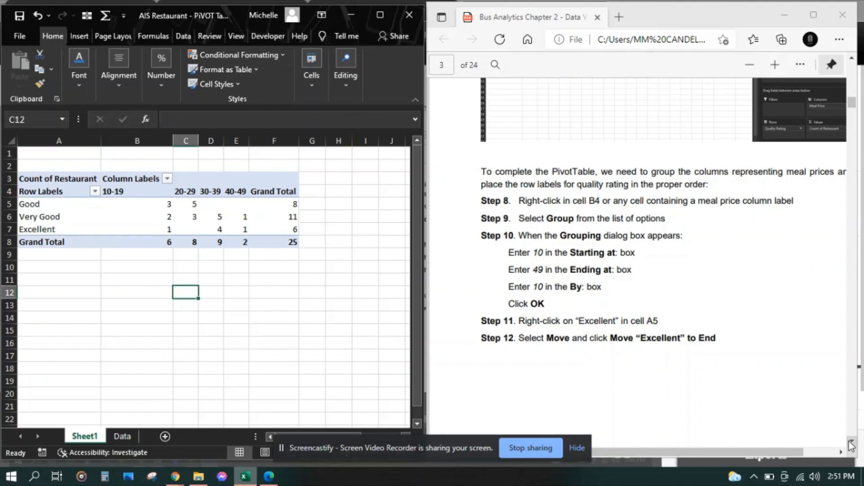
left_click(547, 447)
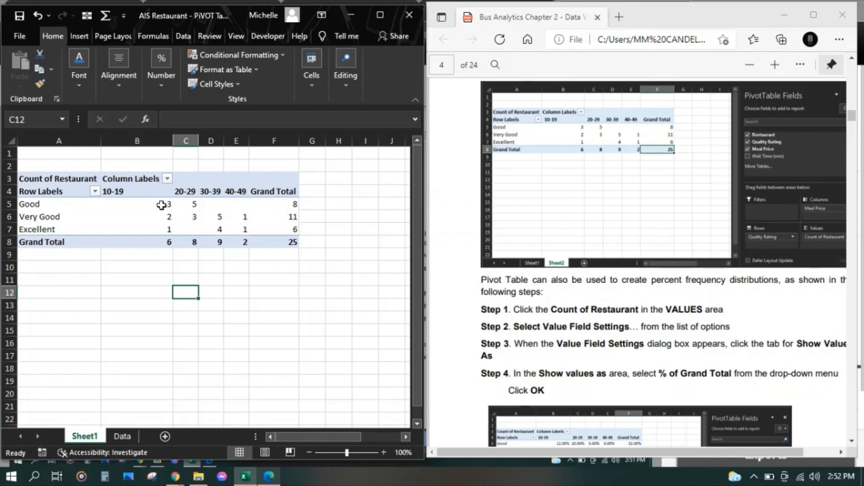
Check the reordered PivotTable's 10-19 counts for the Good, Very Good and Excellent ratings against the handout.
left_click(136, 206)
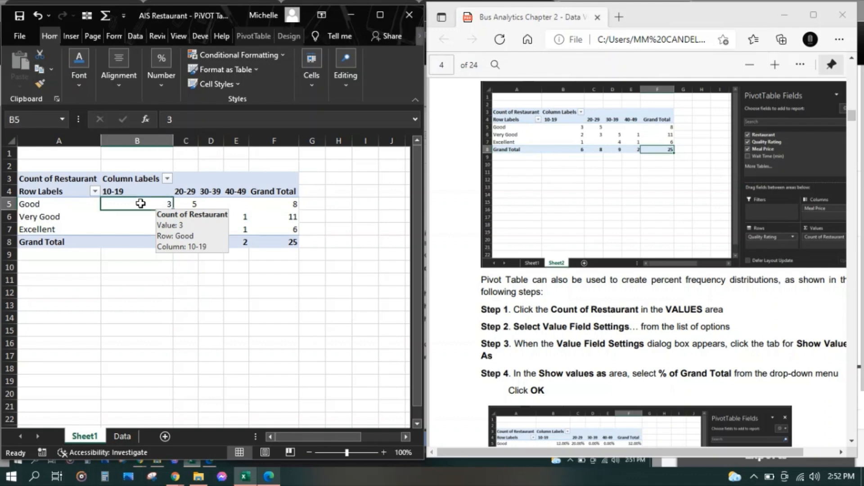
left_click(132, 218)
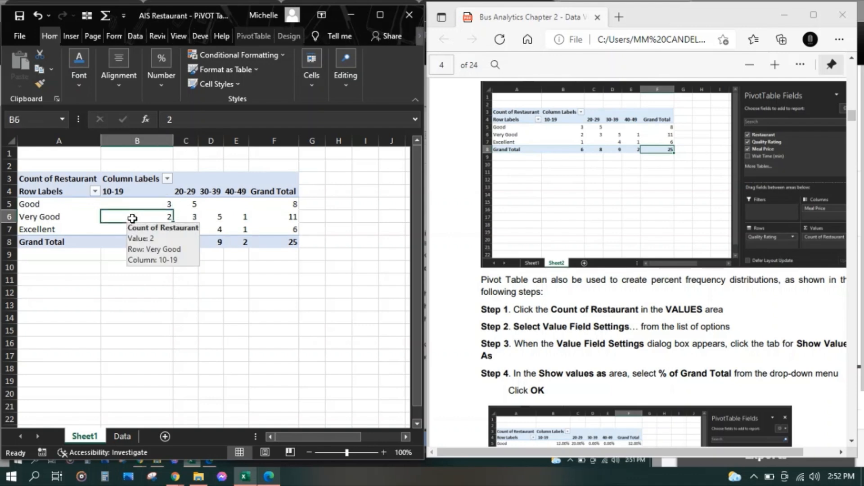
left_click(123, 229)
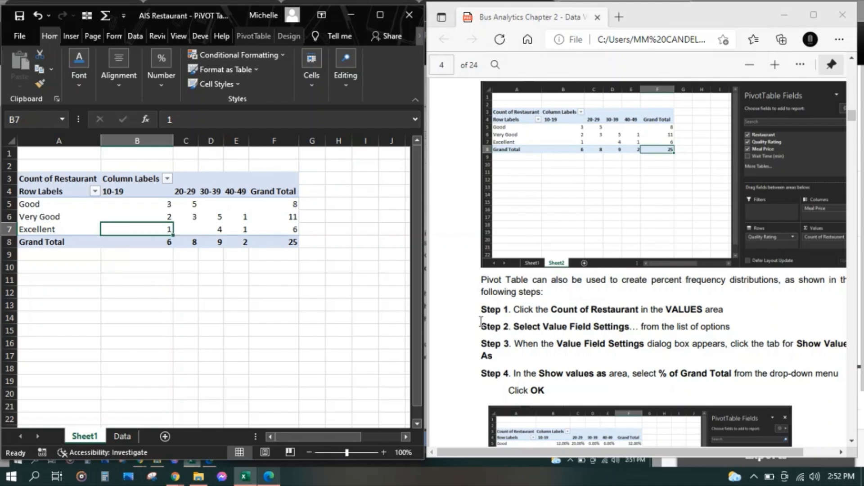
Show the Count of Restaurant values as % of Grand Total through the value field settings.
left_click(53, 181)
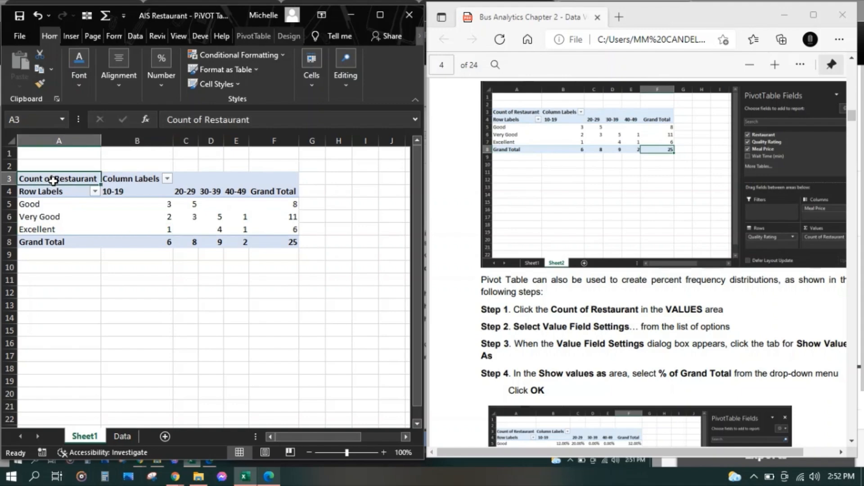
right_click(54, 183)
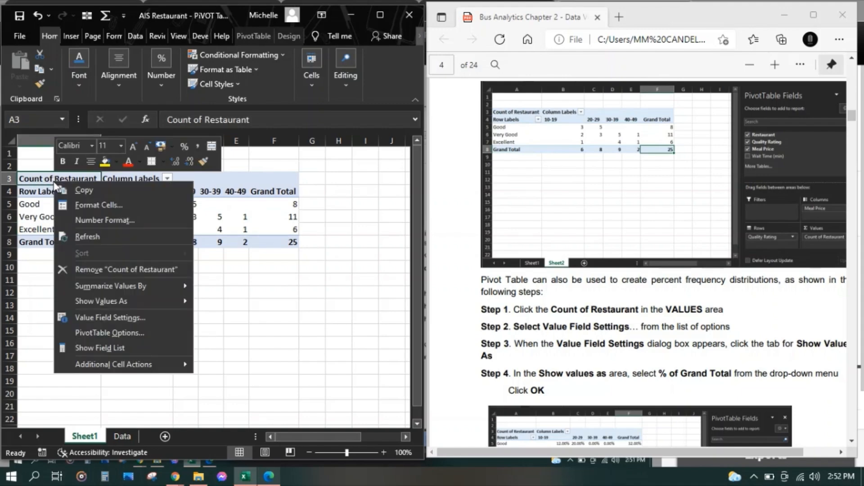
left_click(105, 317)
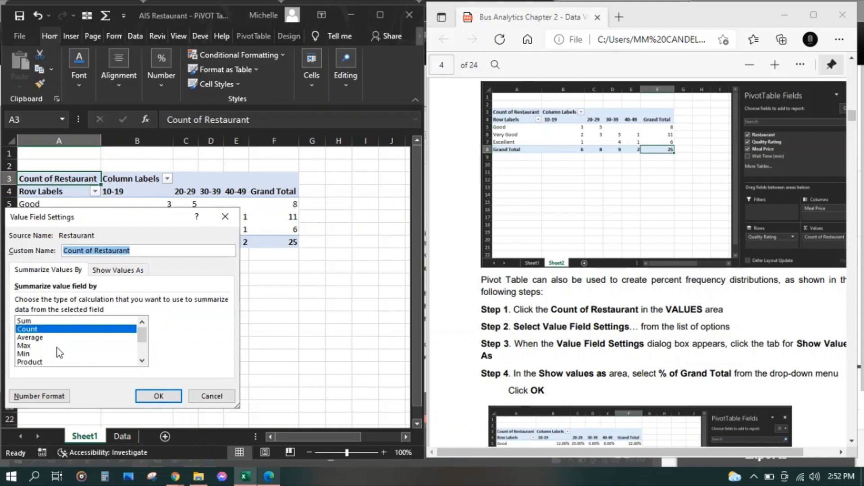
scroll(137, 361, "down", 1)
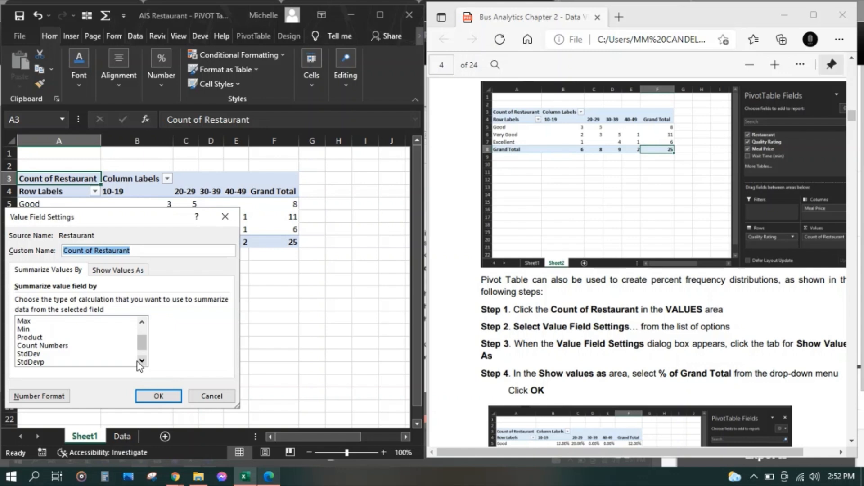
left_click(138, 361)
left_click(138, 361)
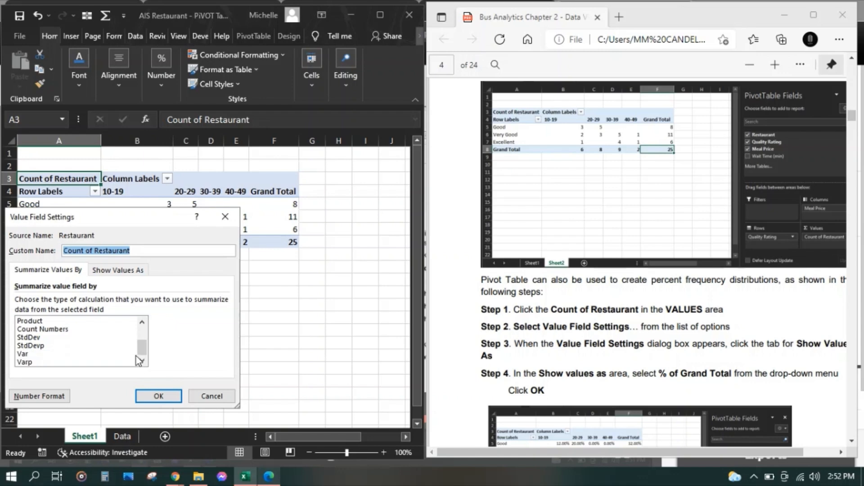
left_click_drag(143, 350, 142, 323)
left_click(131, 271)
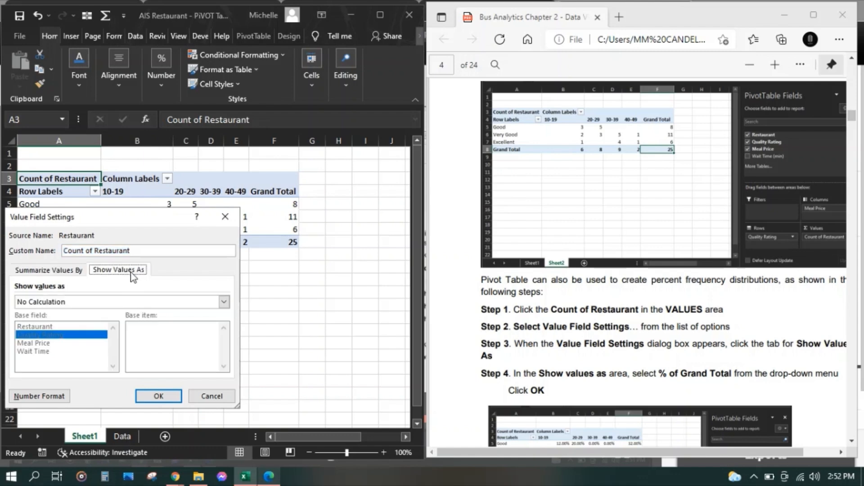
left_click(224, 302)
left_click(175, 323)
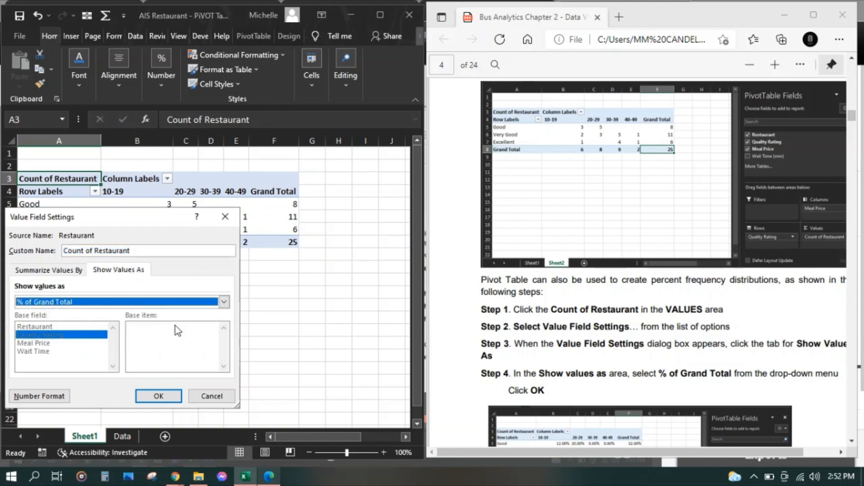
left_click(155, 397)
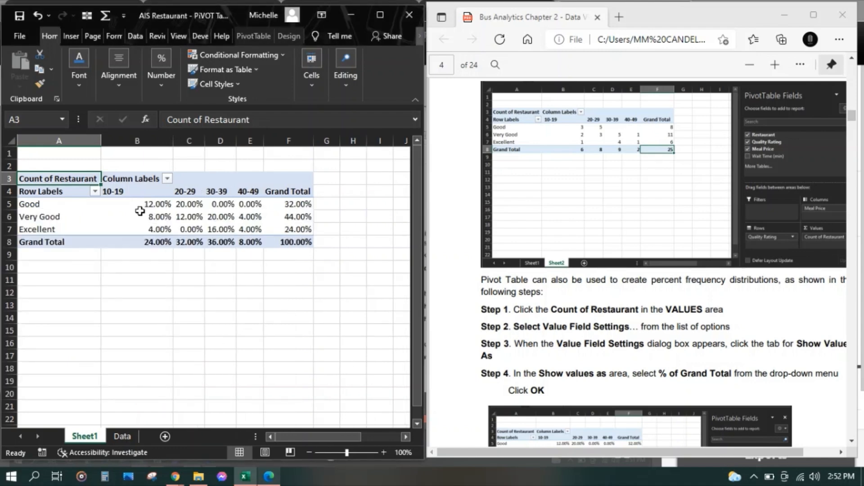
Try to format the Count of Restaurant values as Currency with 1 decimal place and no symbol through the value field settings.
left_click_drag(137, 207, 302, 234)
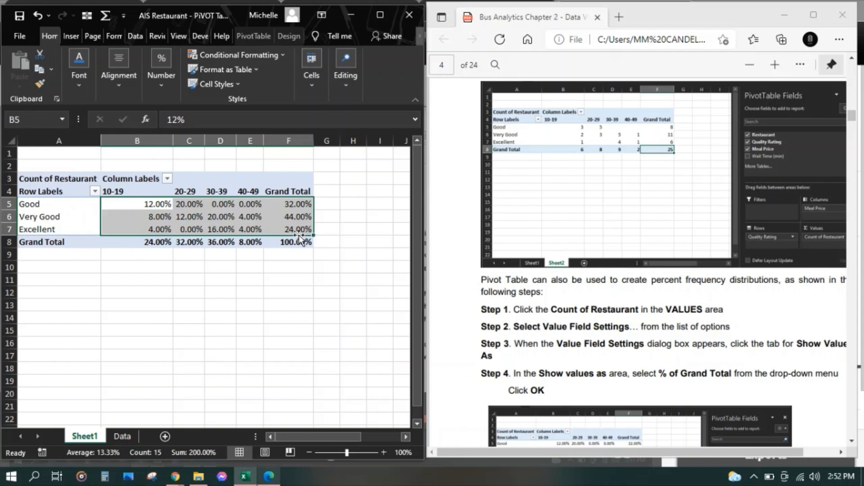
right_click(301, 232)
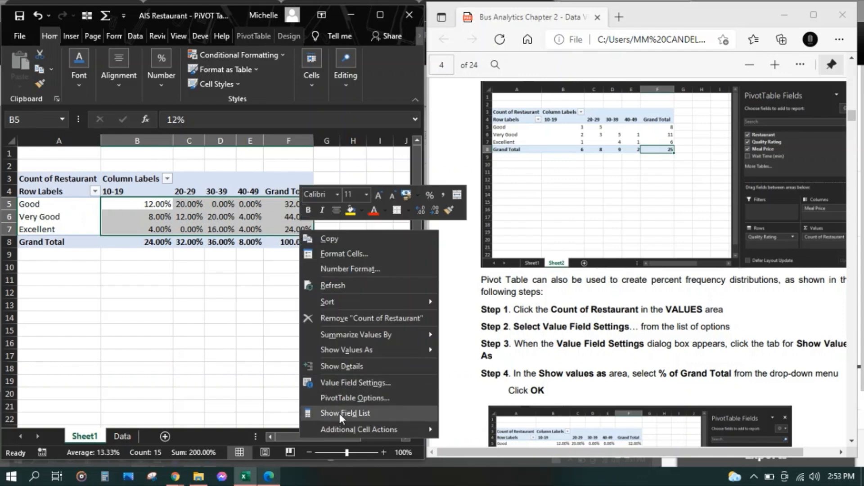
left_click(336, 386)
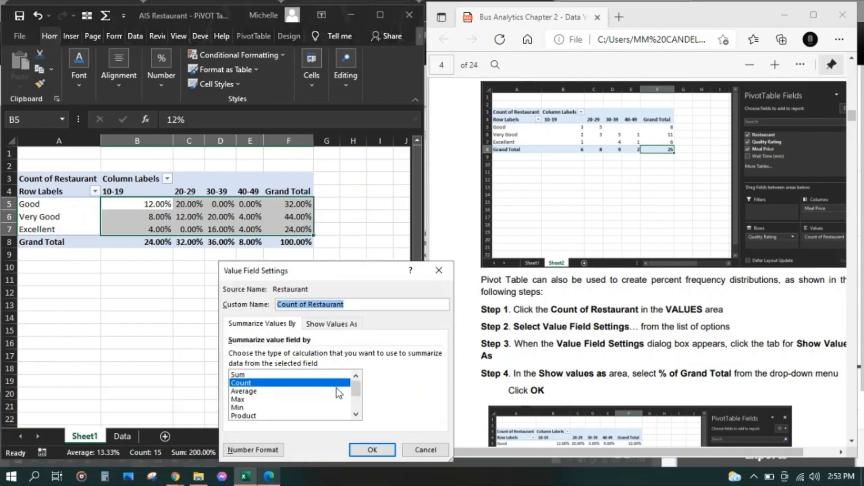
left_click(260, 451)
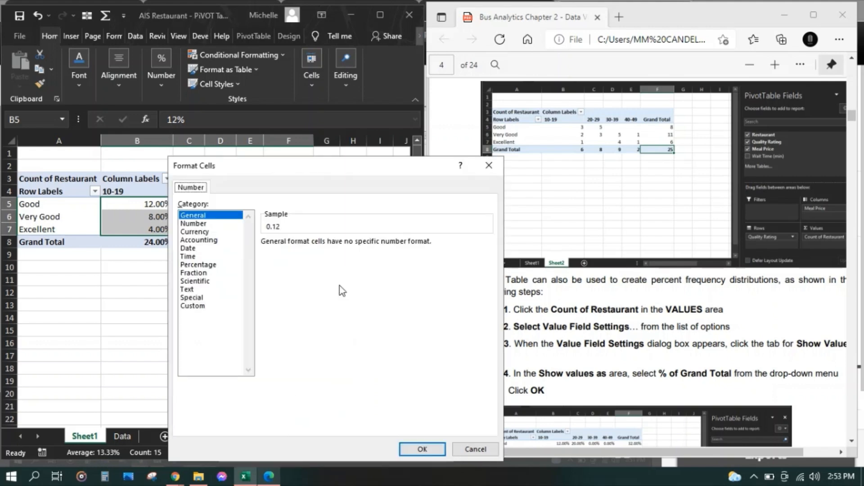
left_click(207, 232)
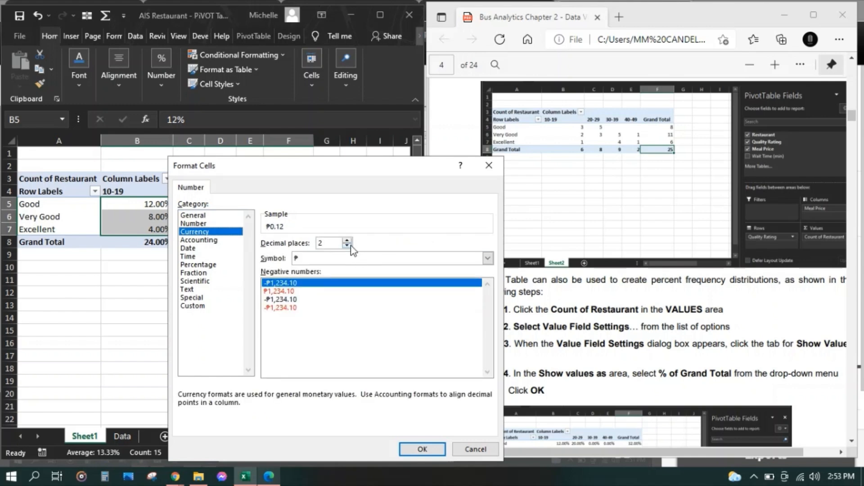
left_click(348, 246)
left_click(346, 259)
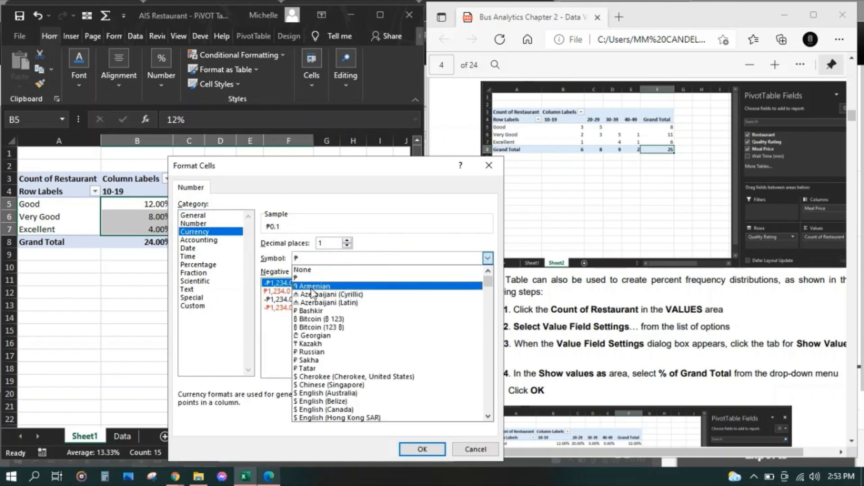
left_click(315, 270)
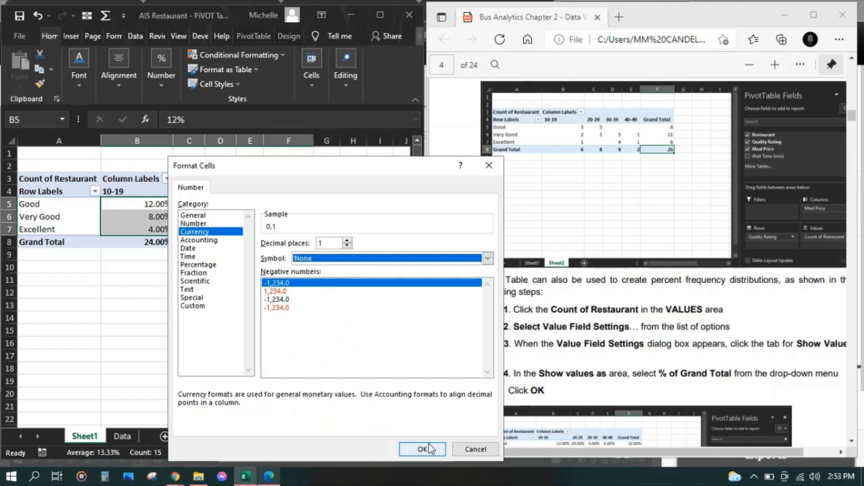
left_click(426, 450)
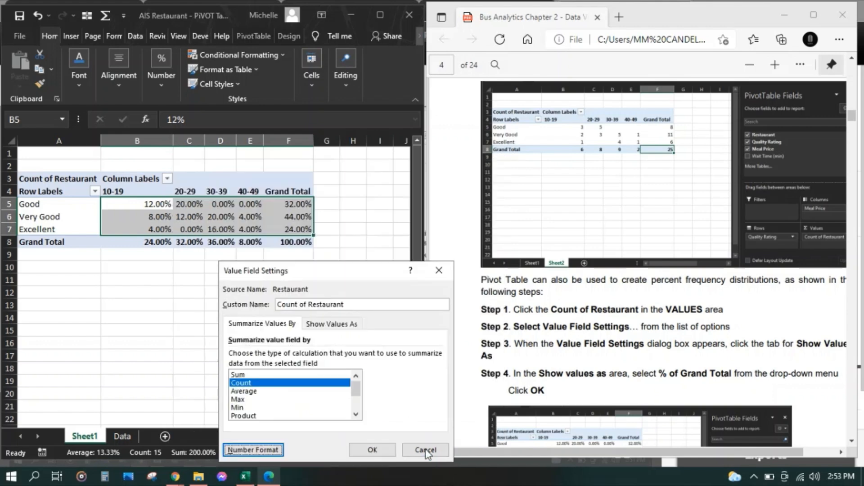
left_click(370, 448)
left_click(297, 330)
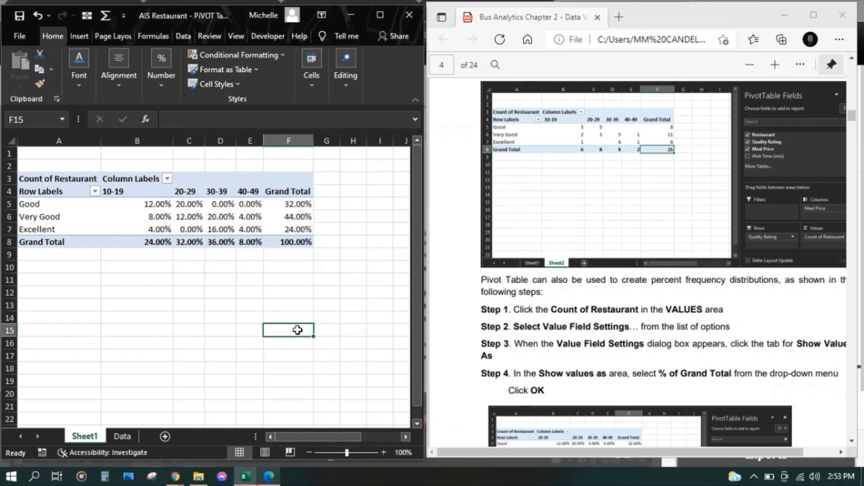
Review each rating's Grand Total percentage and read the handout's instructions for displaying average wait times in the PivotTable.
left_click(281, 201)
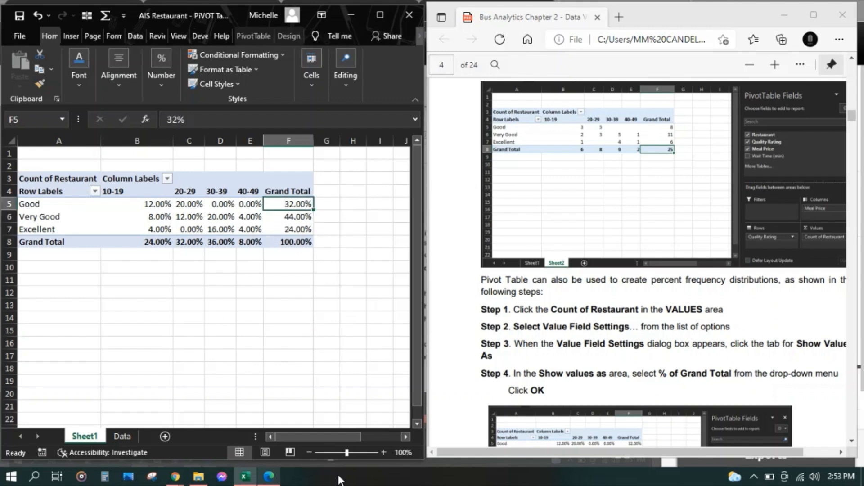
key("Down")
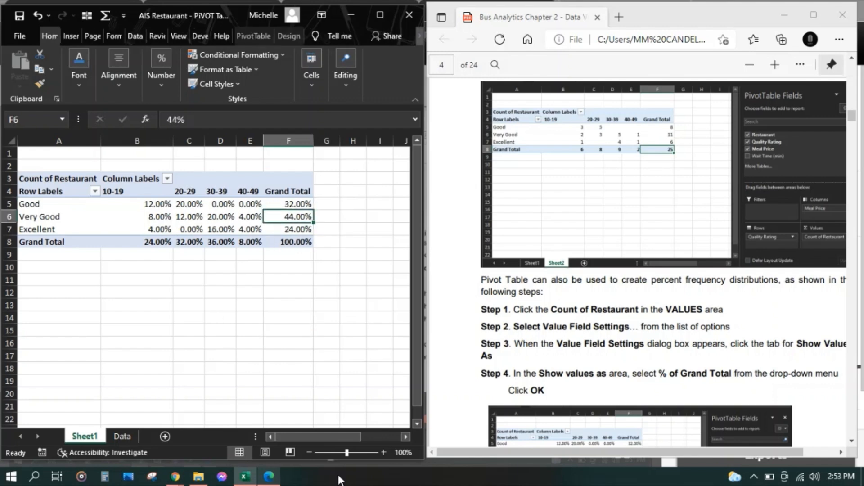
key("Down")
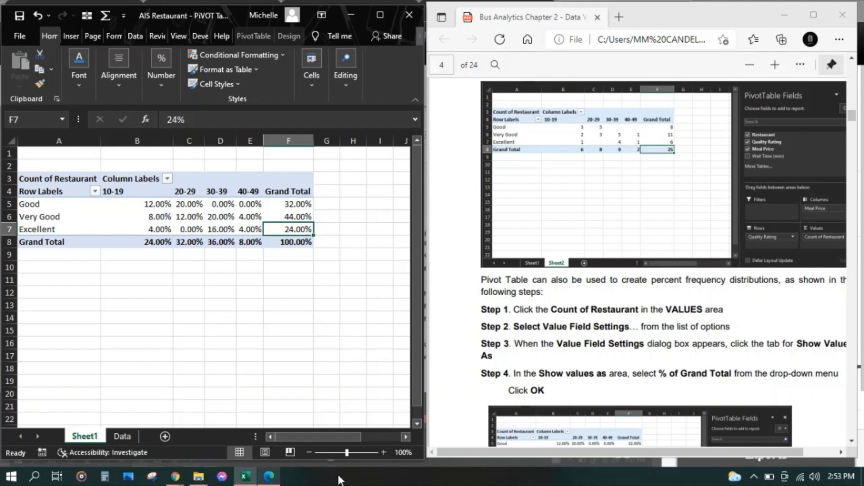
left_click(855, 445)
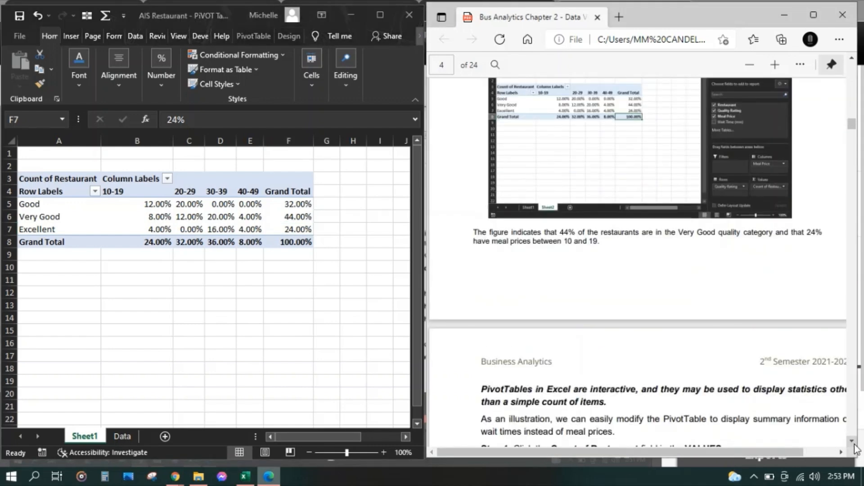
left_click(854, 444)
left_click(854, 443)
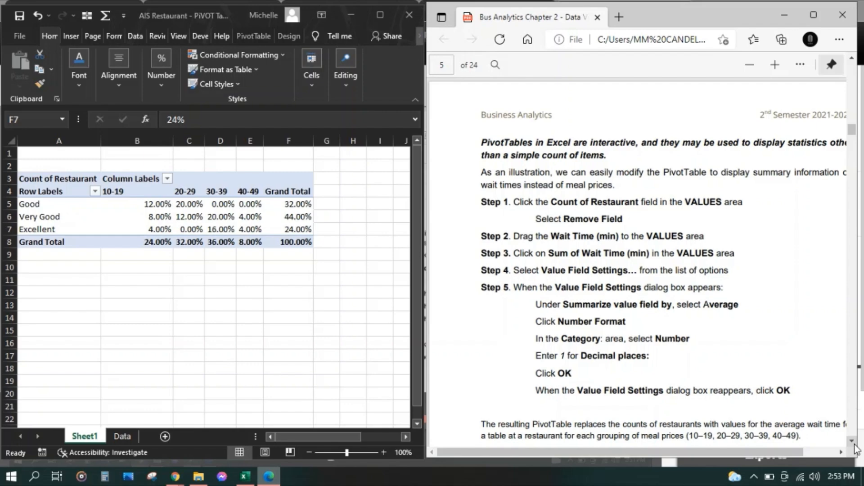
left_click(855, 445)
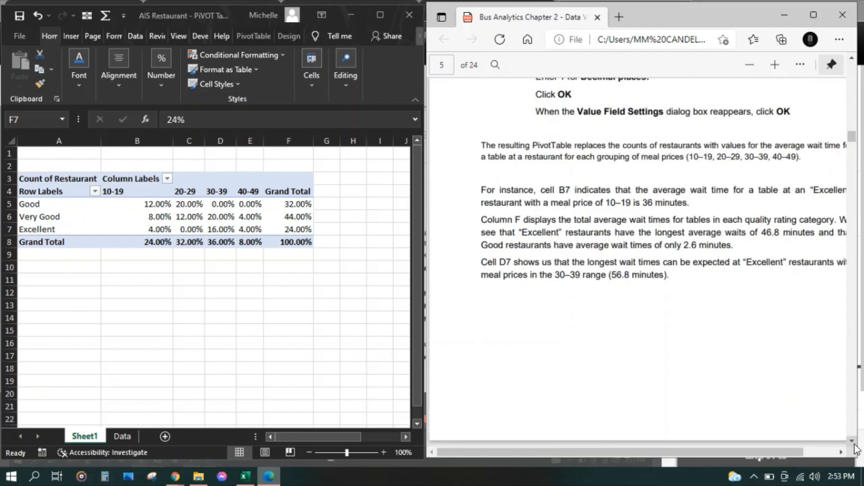
left_click(852, 59)
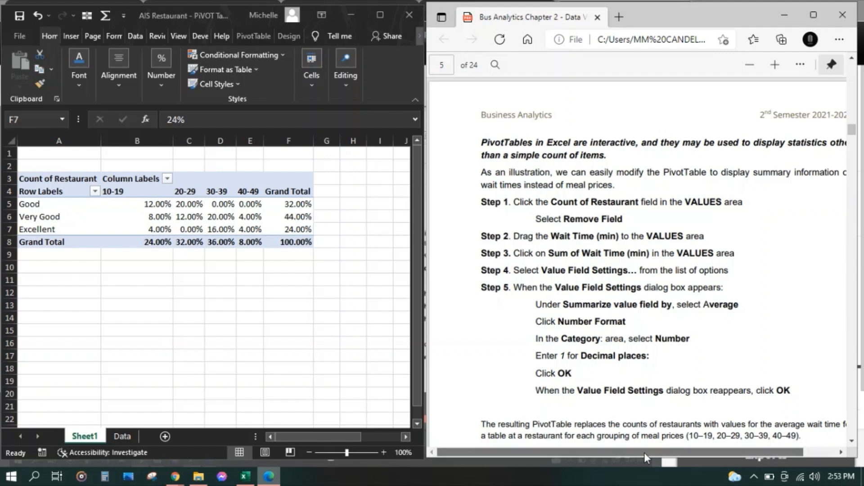
mouse_move(644, 453)
left_mouse_down()
mouse_move(682, 452)
mouse_move(660, 449)
left_mouse_up()
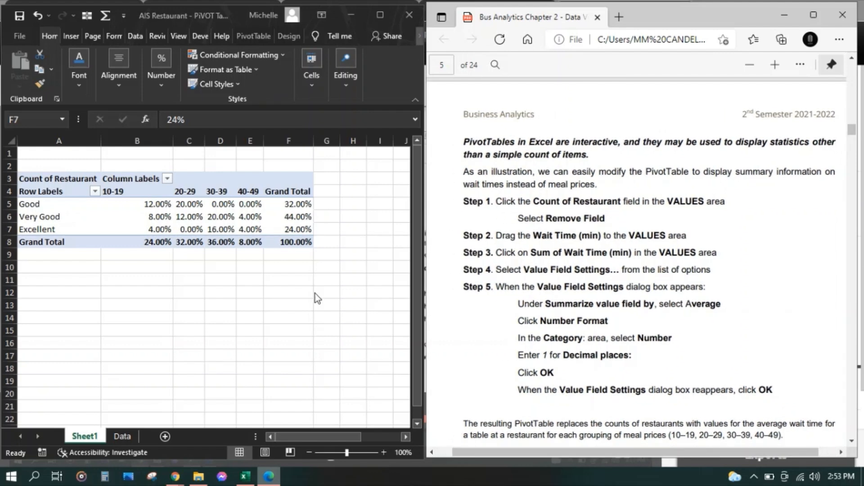
Compare the restaurant records on the Data sheet, including the wait times, with the PivotTable on Sheet1.
left_click(120, 436)
left_click(118, 436)
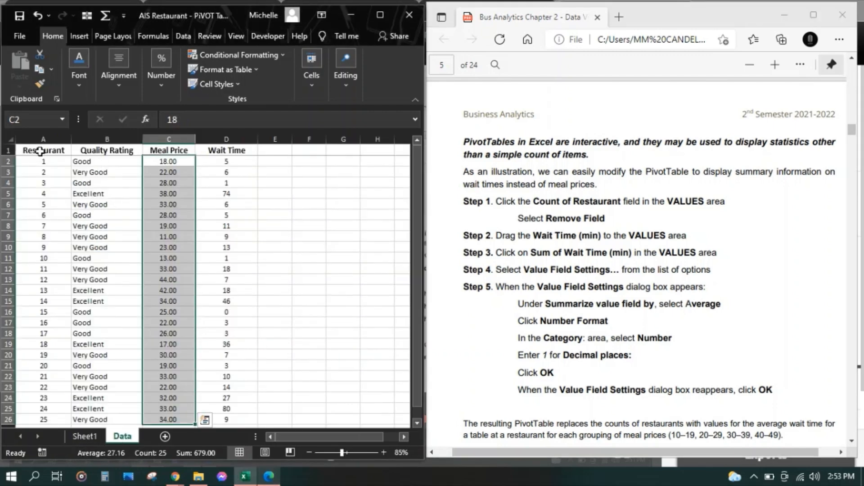
left_click_drag(40, 150, 259, 377)
left_click_drag(418, 333, 414, 301)
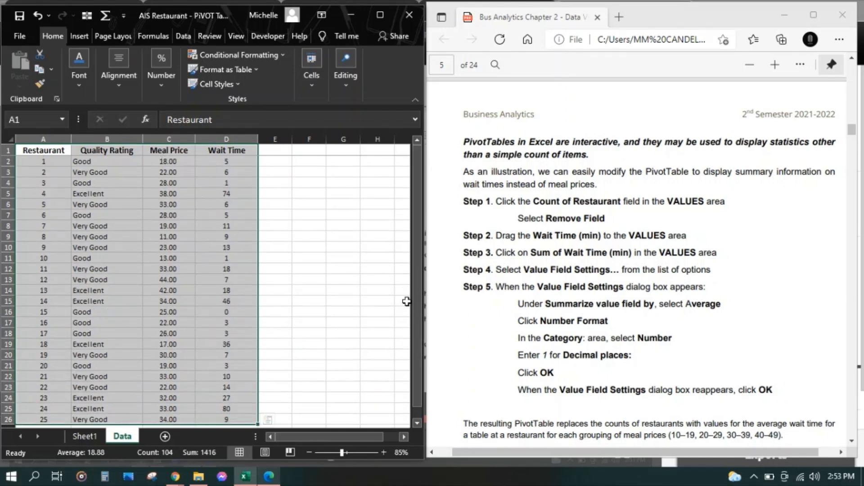
left_click(86, 436)
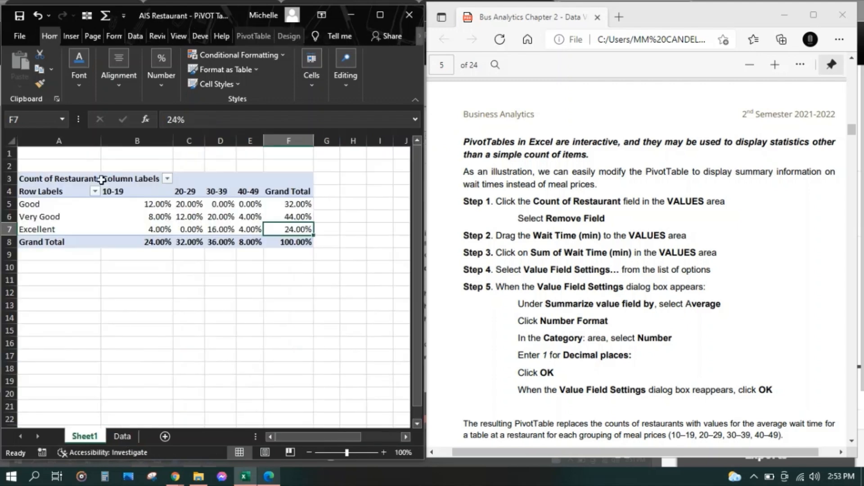
left_click(35, 178)
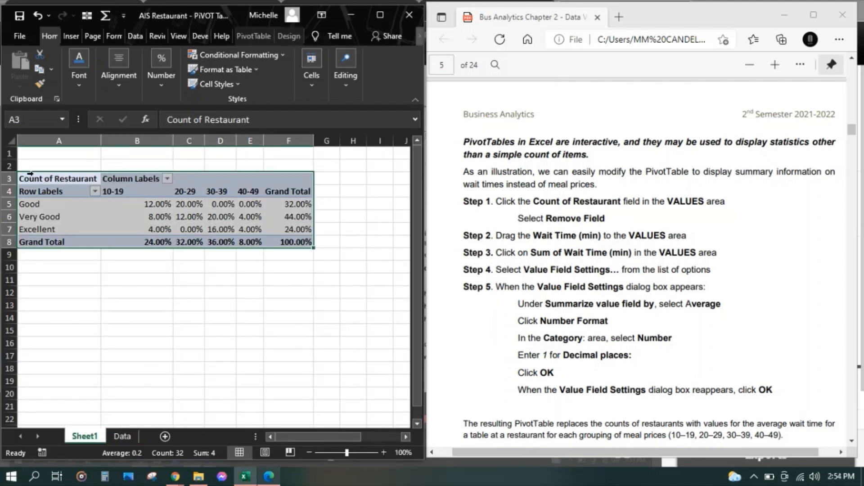
left_click(35, 179)
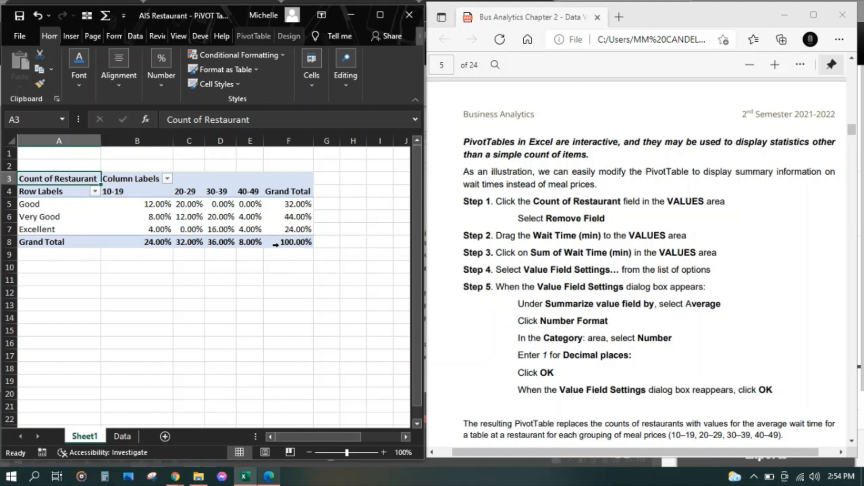
left_click(125, 435)
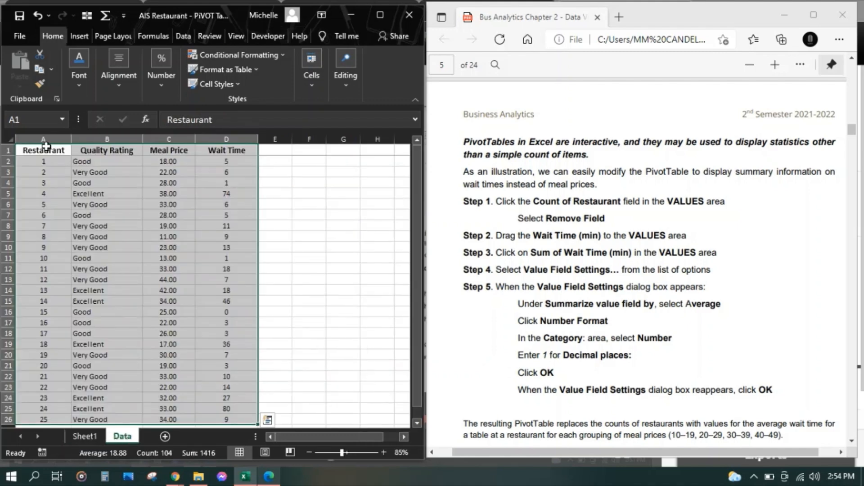
left_click(84, 436)
left_click(578, 449)
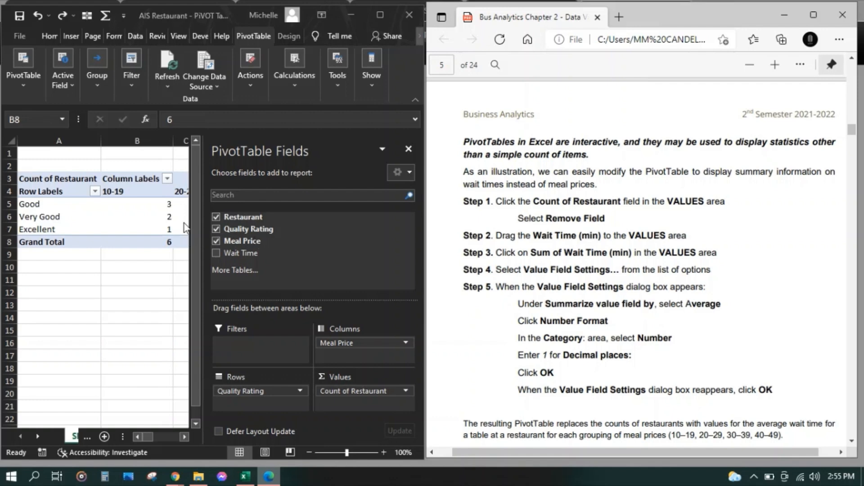
Replace the Count of Restaurant field with Wait Time in the PivotTable's Values area.
left_click(91, 176)
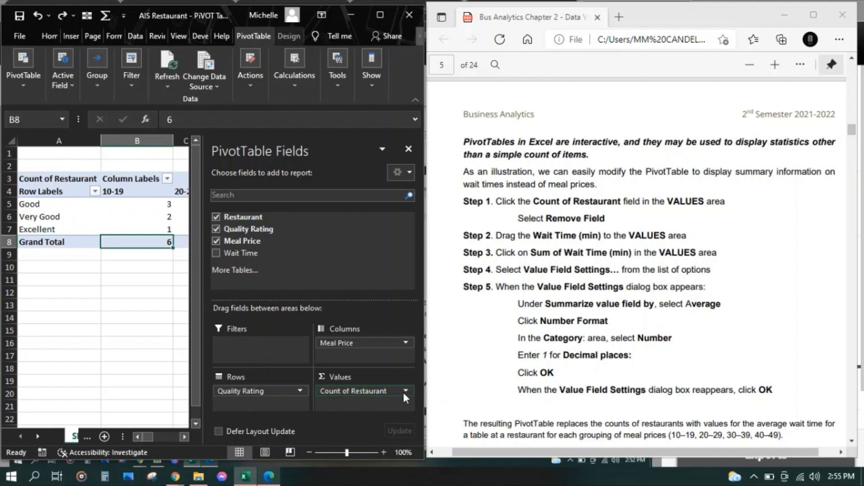
left_click(405, 391)
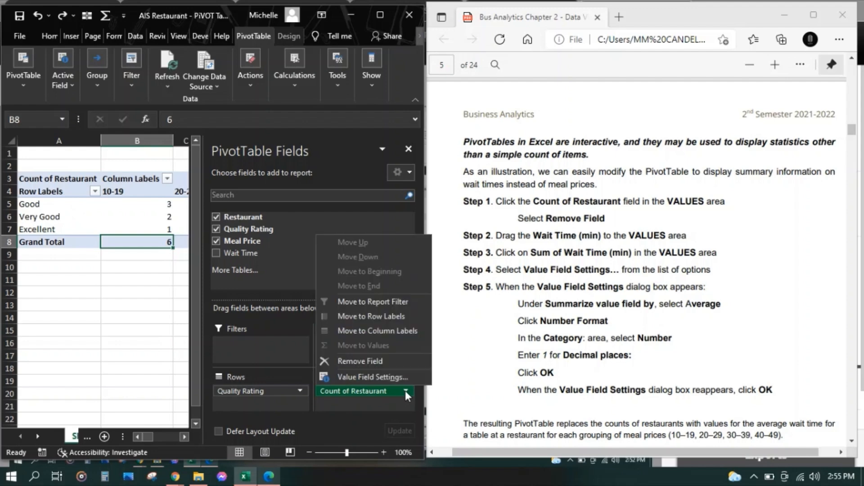
left_click(379, 362)
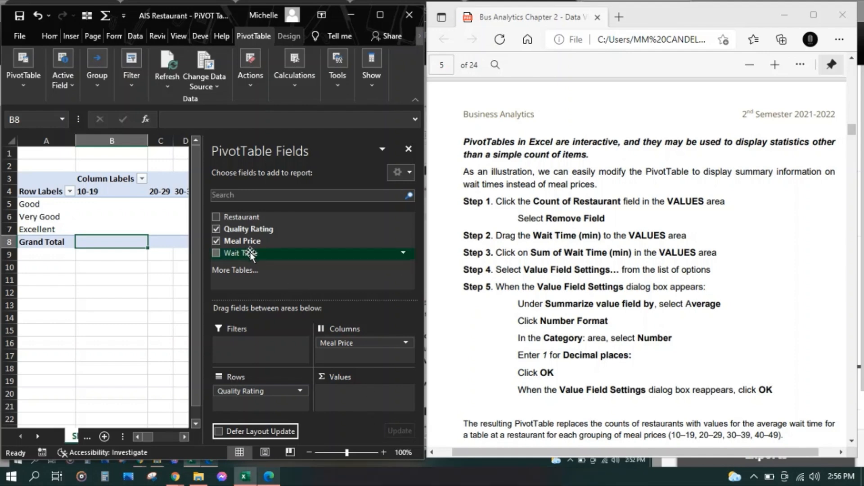
left_click_drag(250, 253, 348, 392)
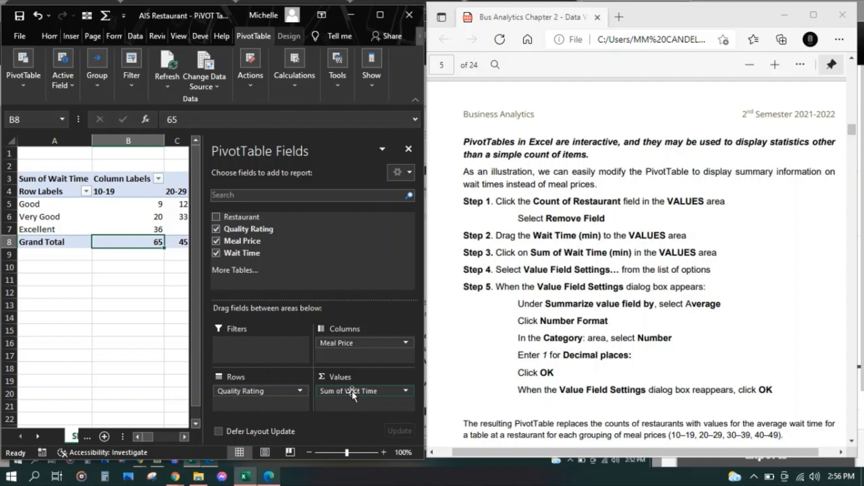
Summarize the Wait Time values by Average in the value field settings.
left_click(406, 390)
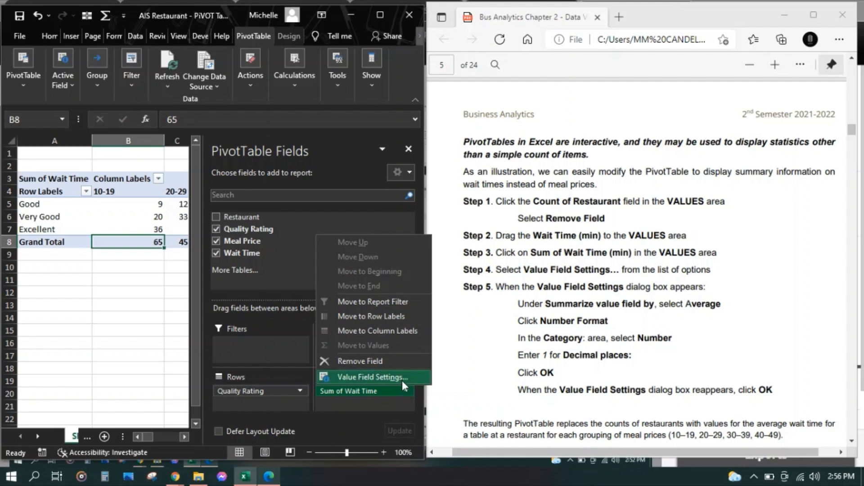
left_click(402, 379)
left_click(281, 190)
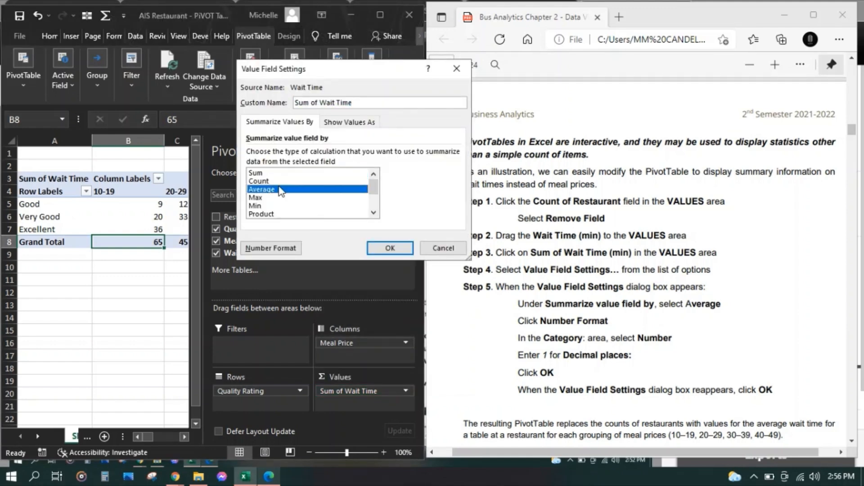
left_click(381, 249)
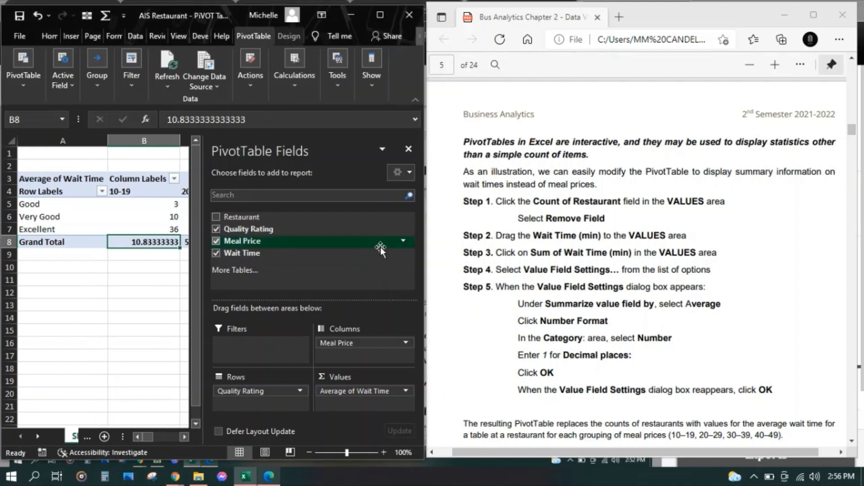
Apply the Number format category to the Average of Wait Time field through its value field settings.
left_click(400, 390)
left_click(415, 378)
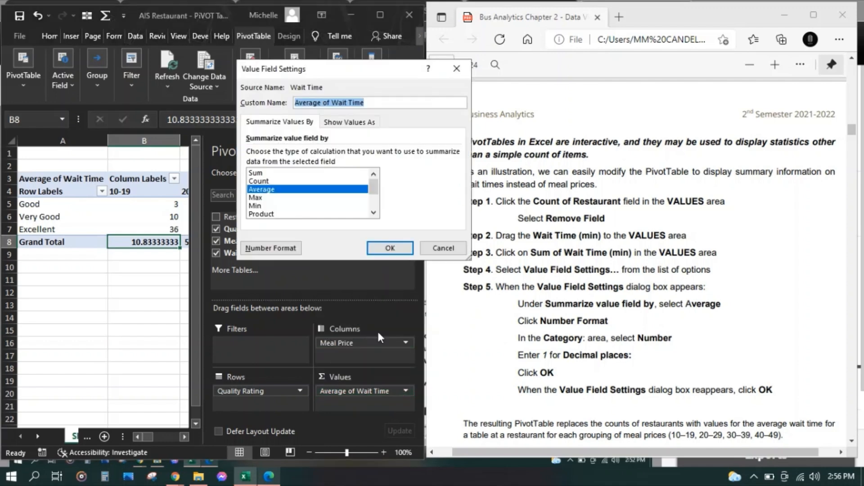
left_click(274, 249)
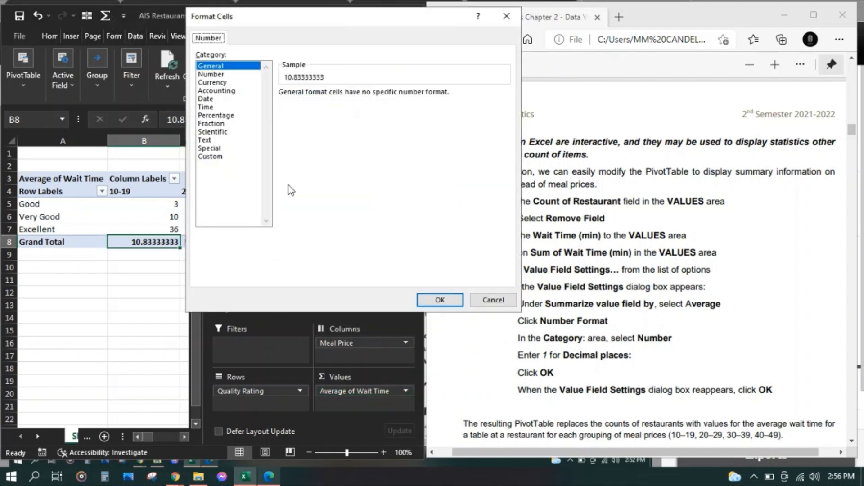
left_click(211, 74)
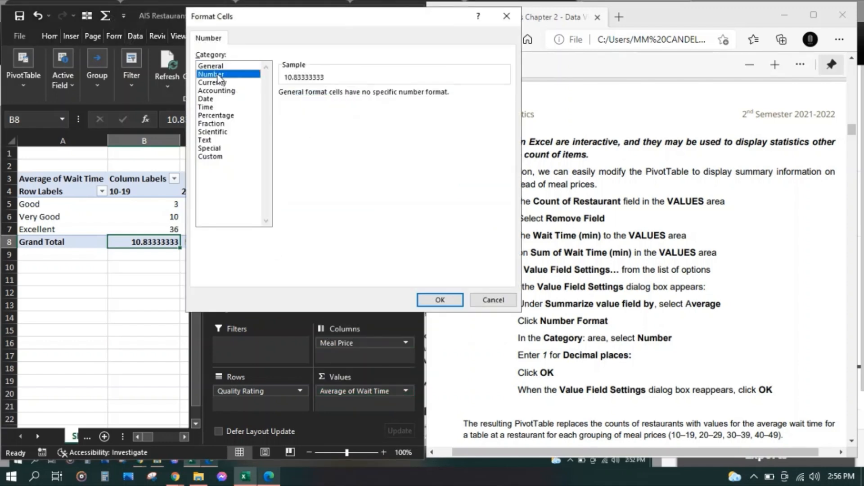
left_click(455, 304)
left_click(390, 248)
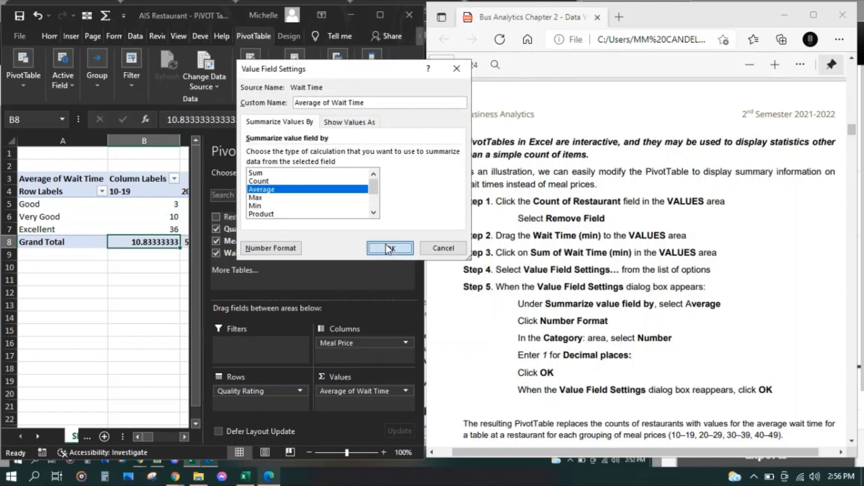
Maximize the workbook and examine the average wait times by rating and meal price group, hiding and restoring the field list.
left_click(380, 15)
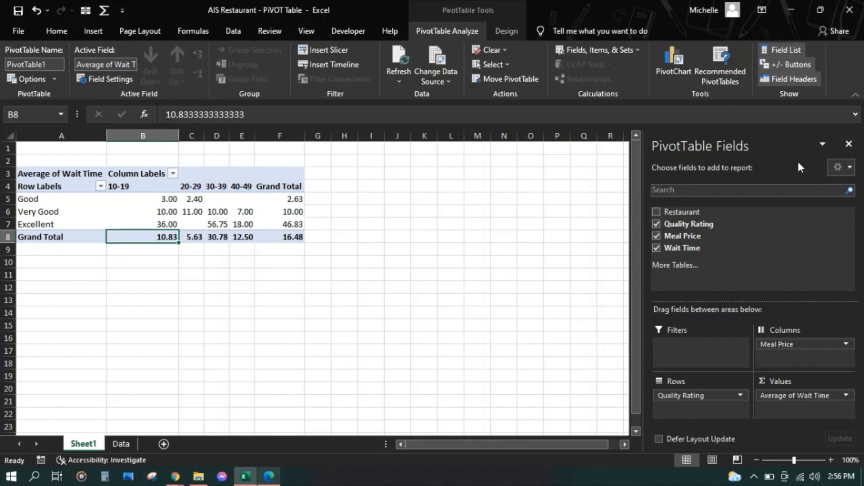
left_click(849, 144)
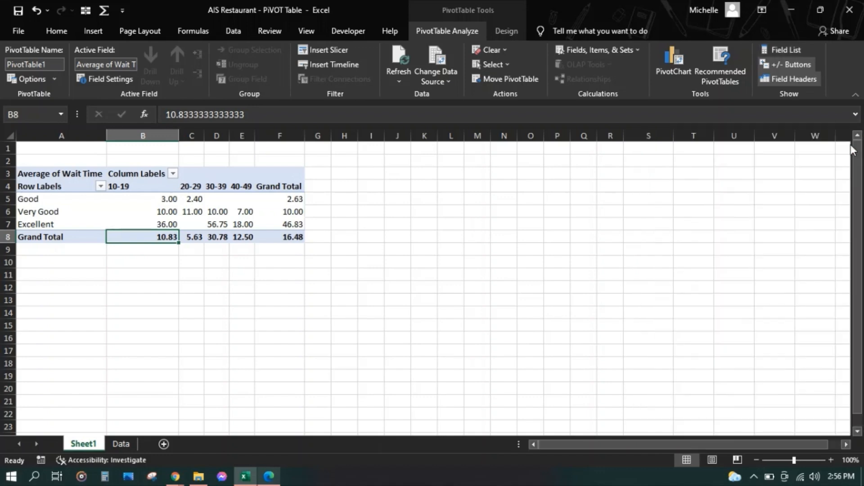
left_click(236, 204)
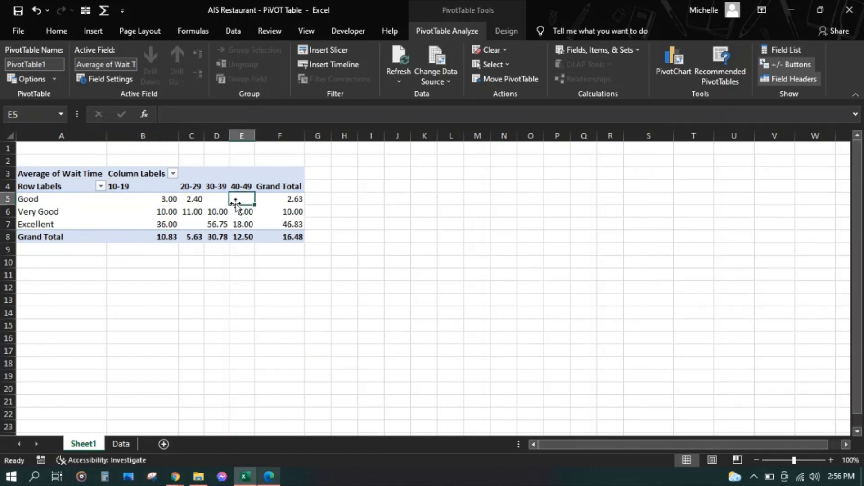
left_click(780, 48)
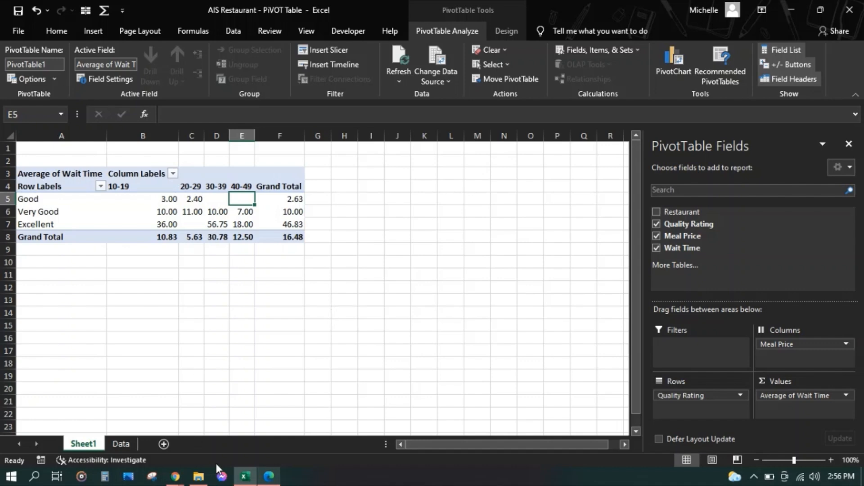
left_click(178, 477)
left_click(275, 439)
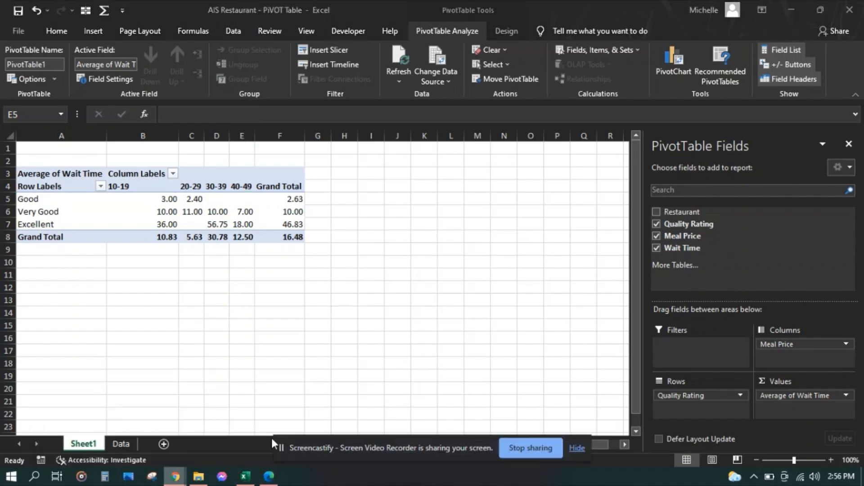